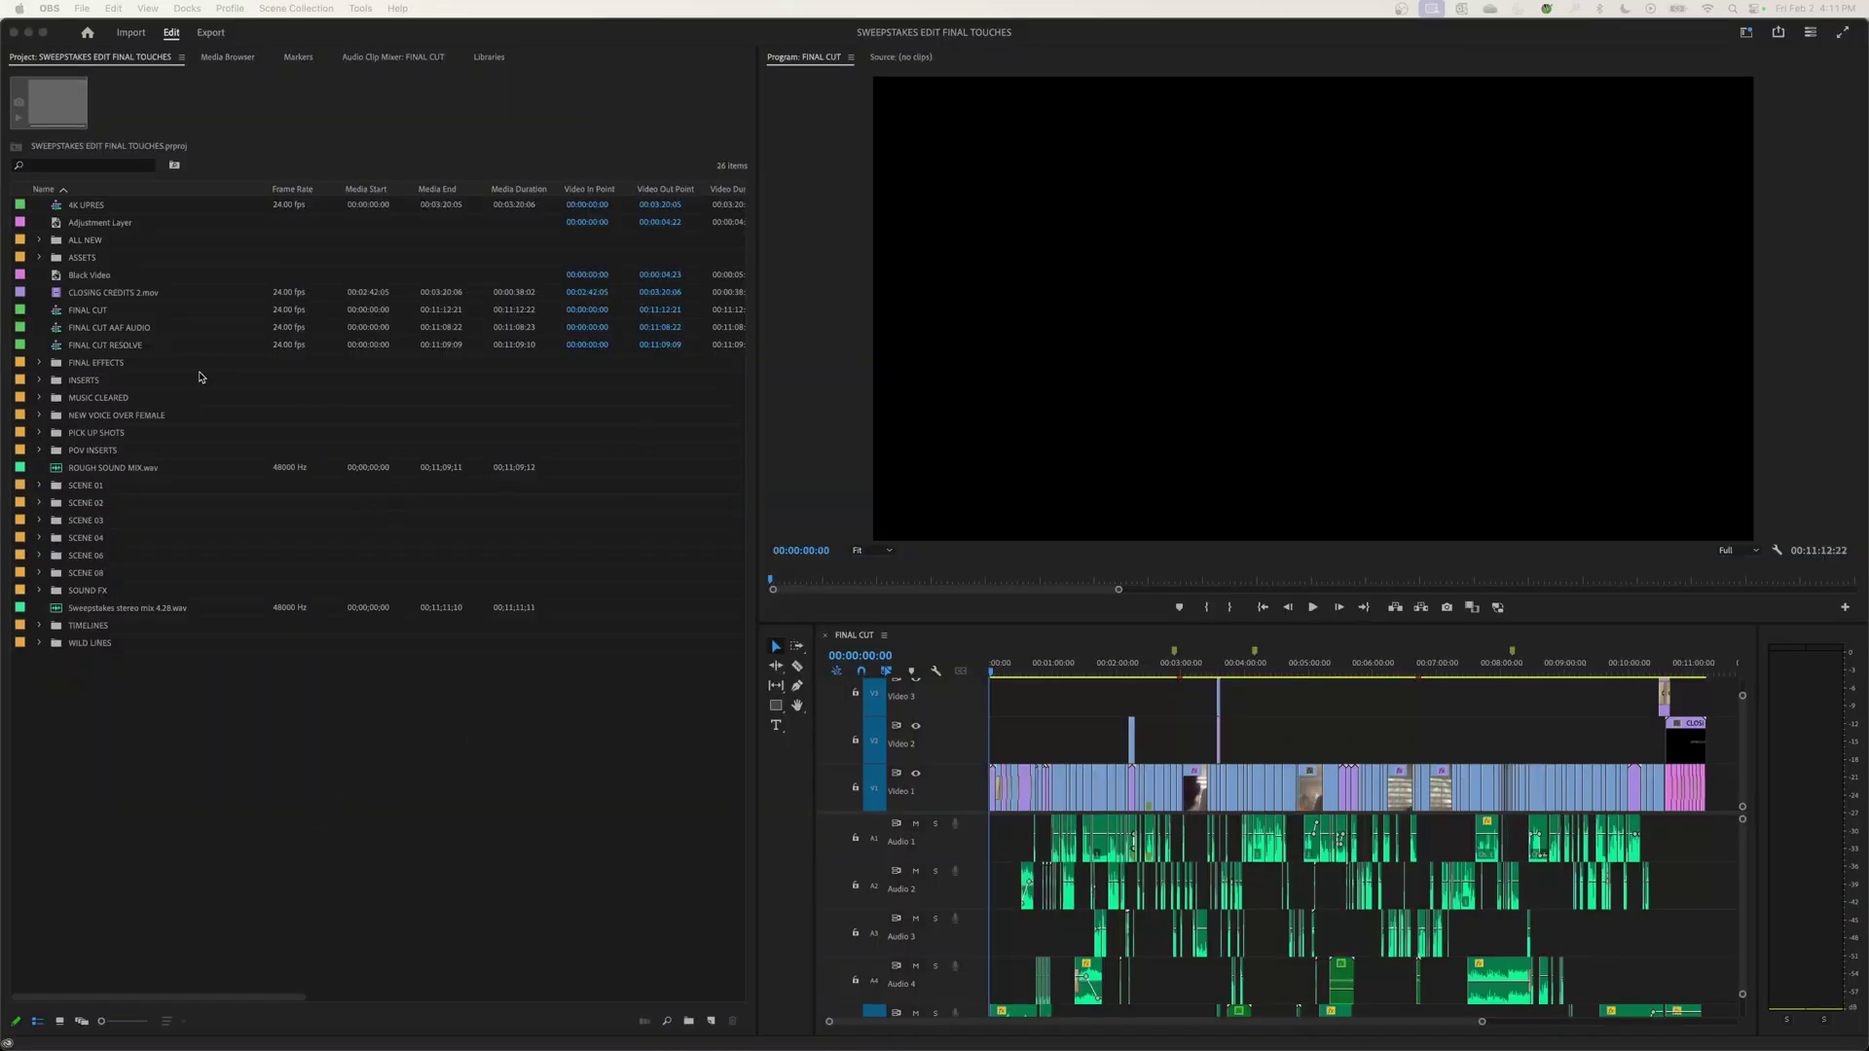
Step: Open Premiere Pro's Settings and choose Media Cache to show the cache and database locations
click(171, 112)
click(71, 9)
mouse_move(95, 64)
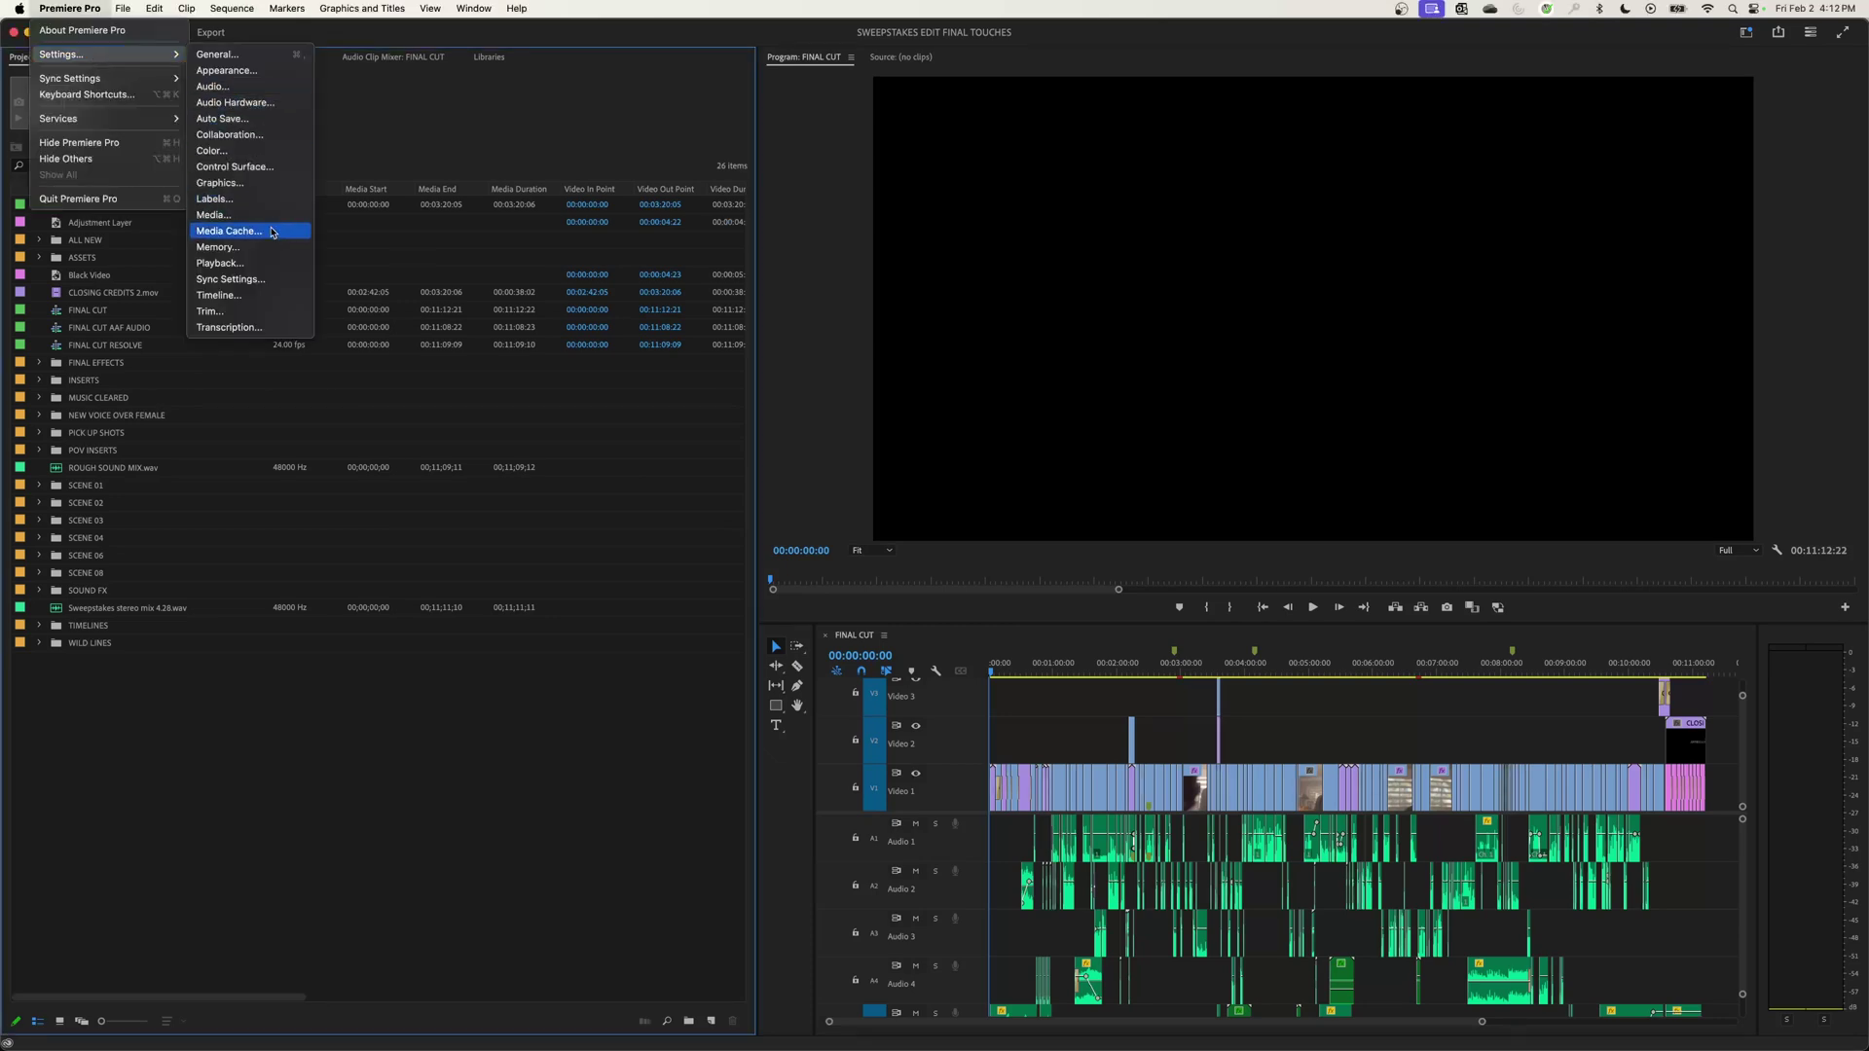
key(Escape)
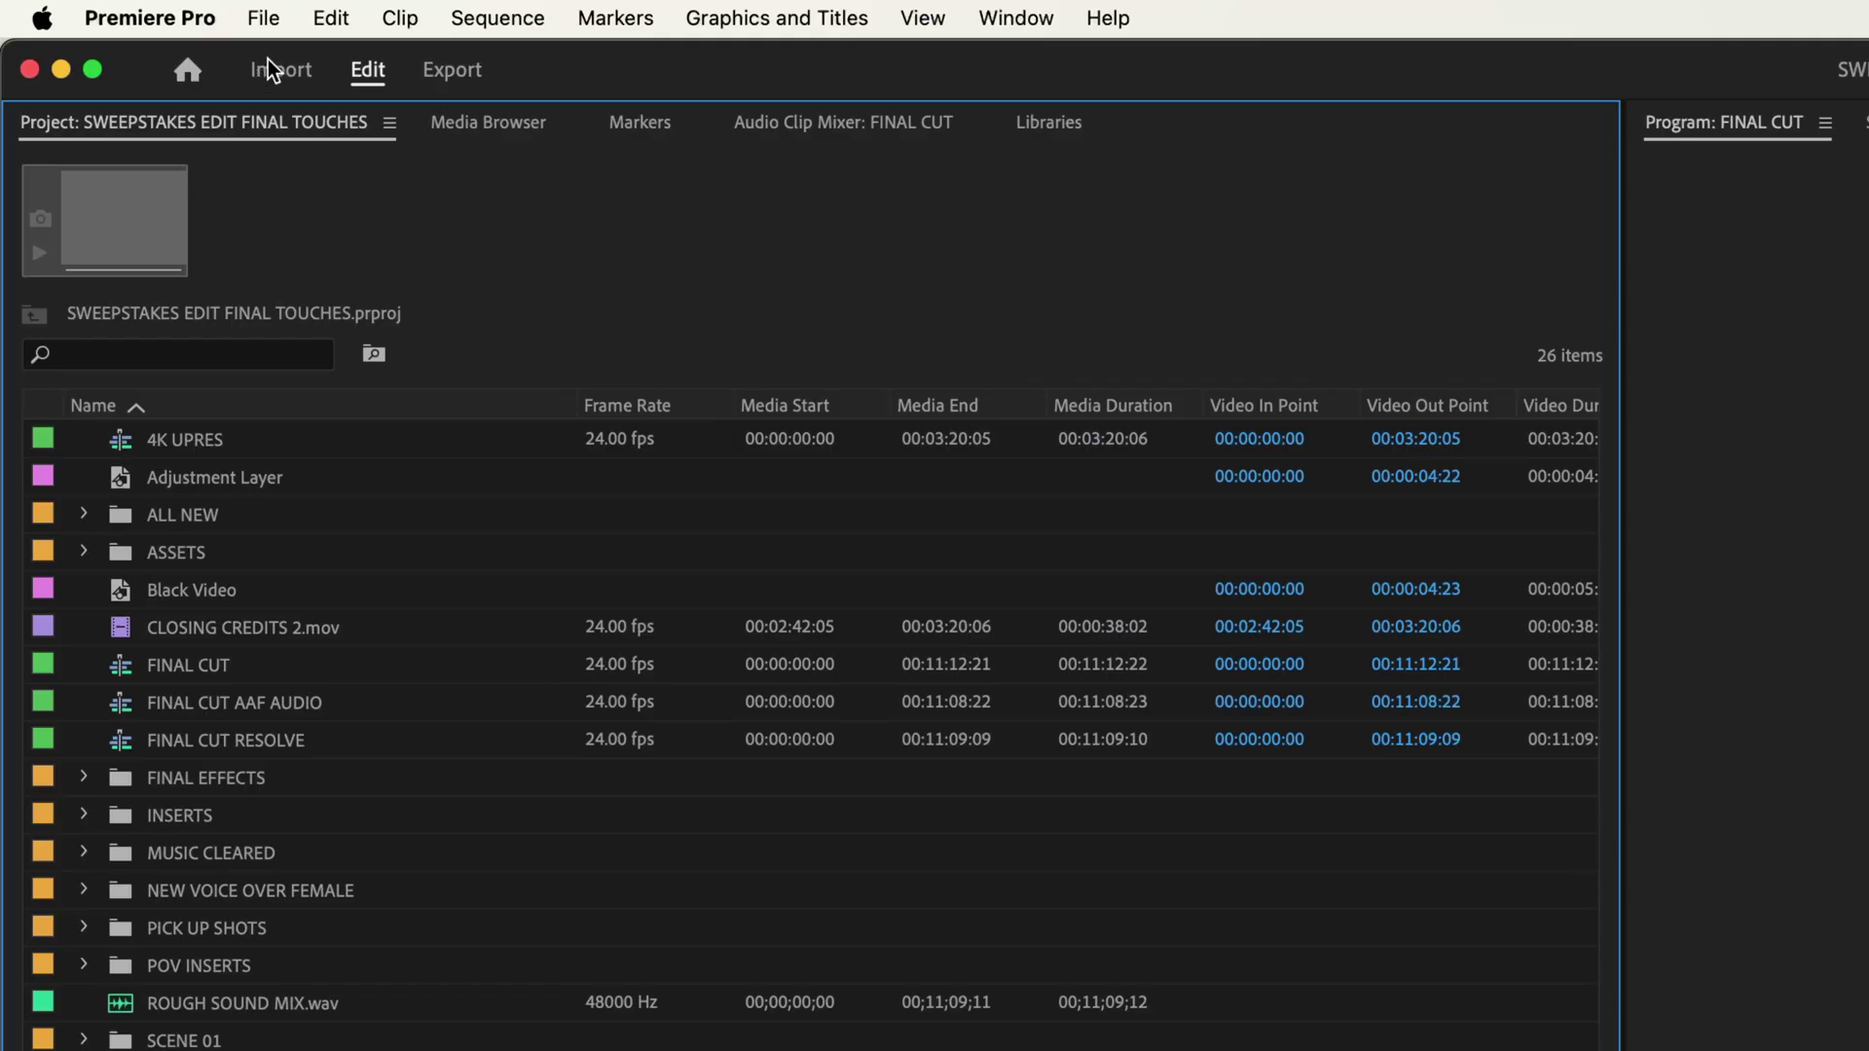
click(186, 24)
mouse_move(198, 110)
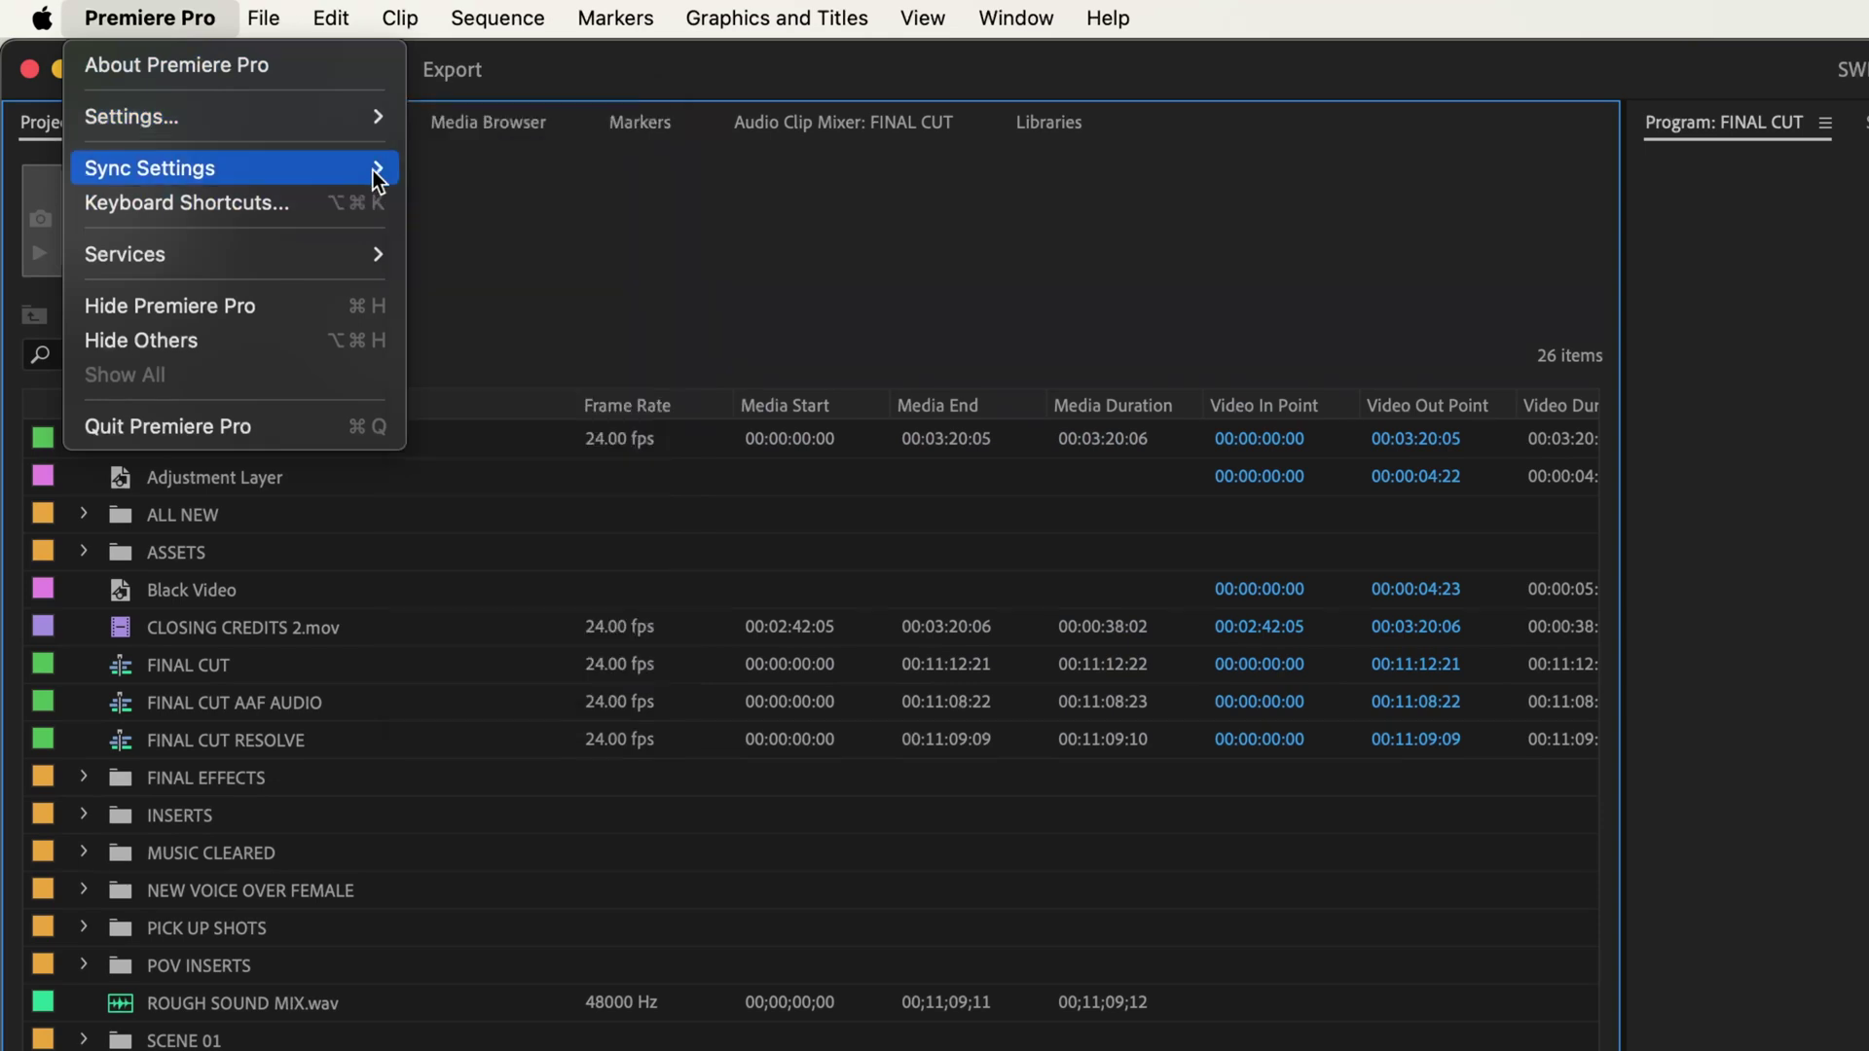
mouse_move(330, 25)
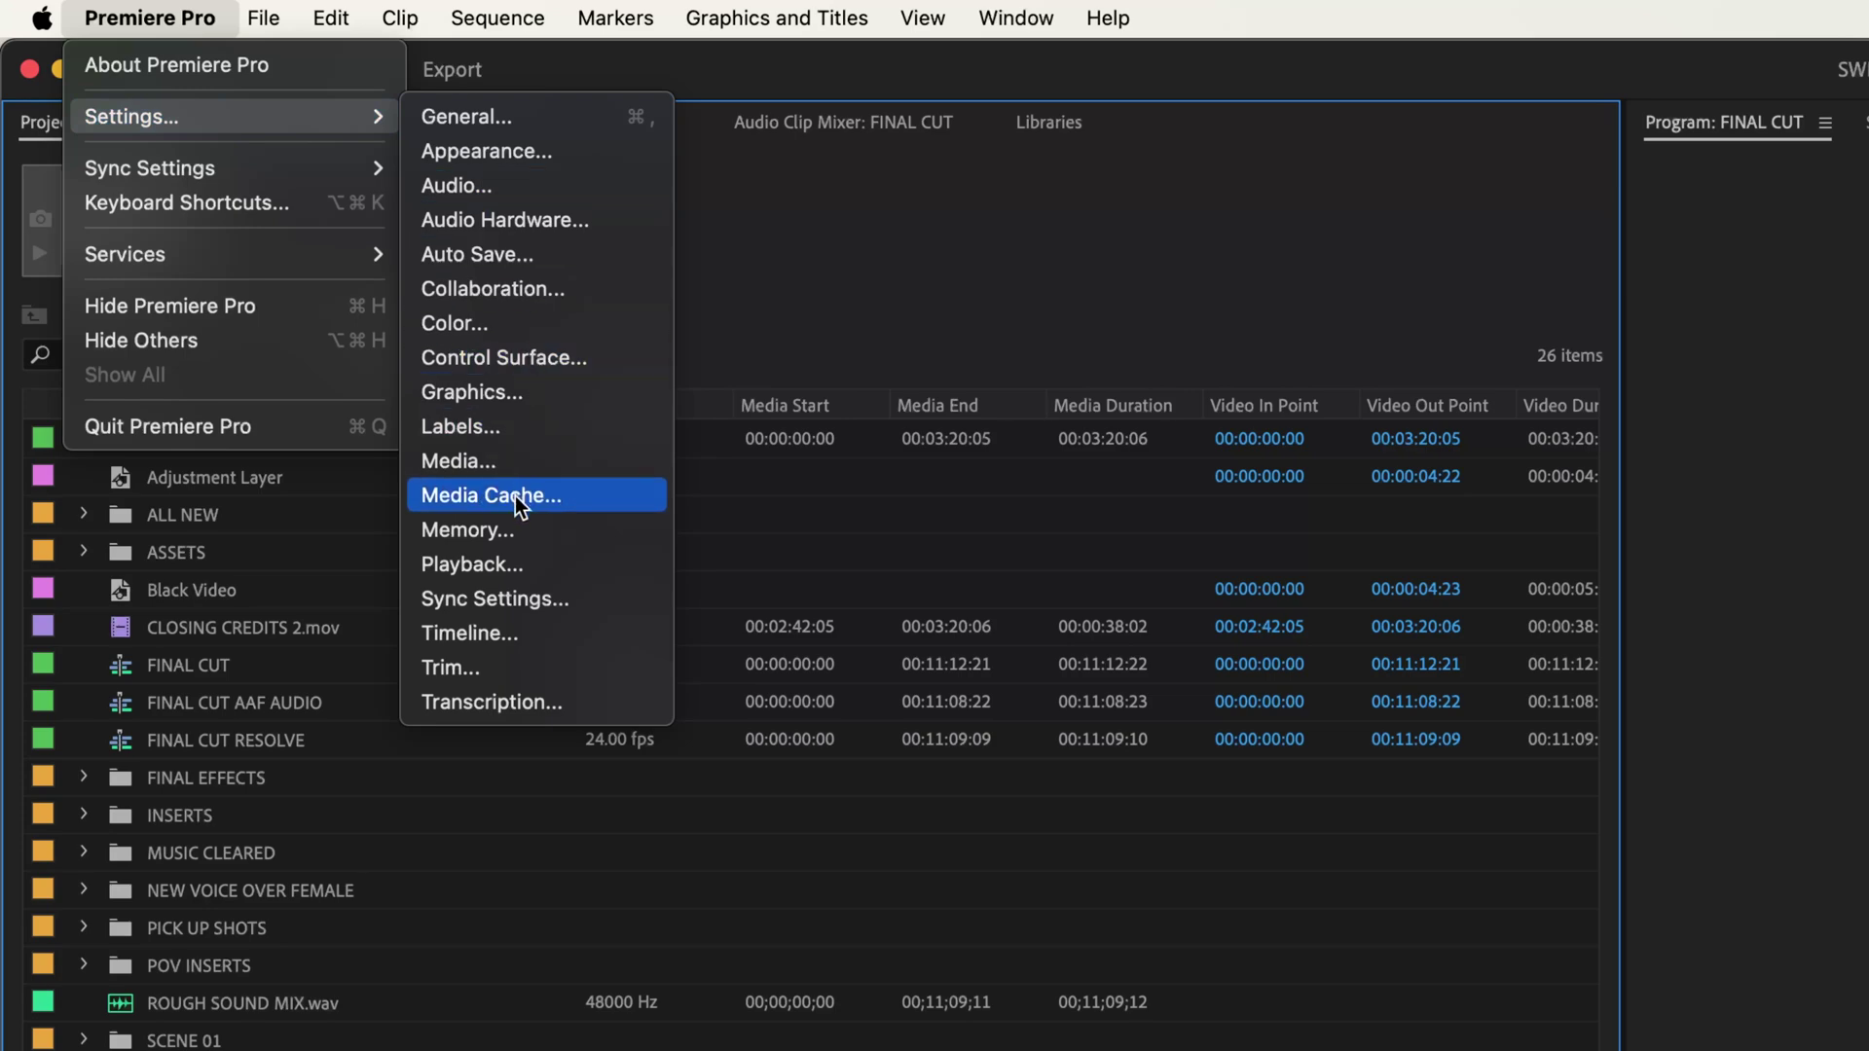
click(517, 494)
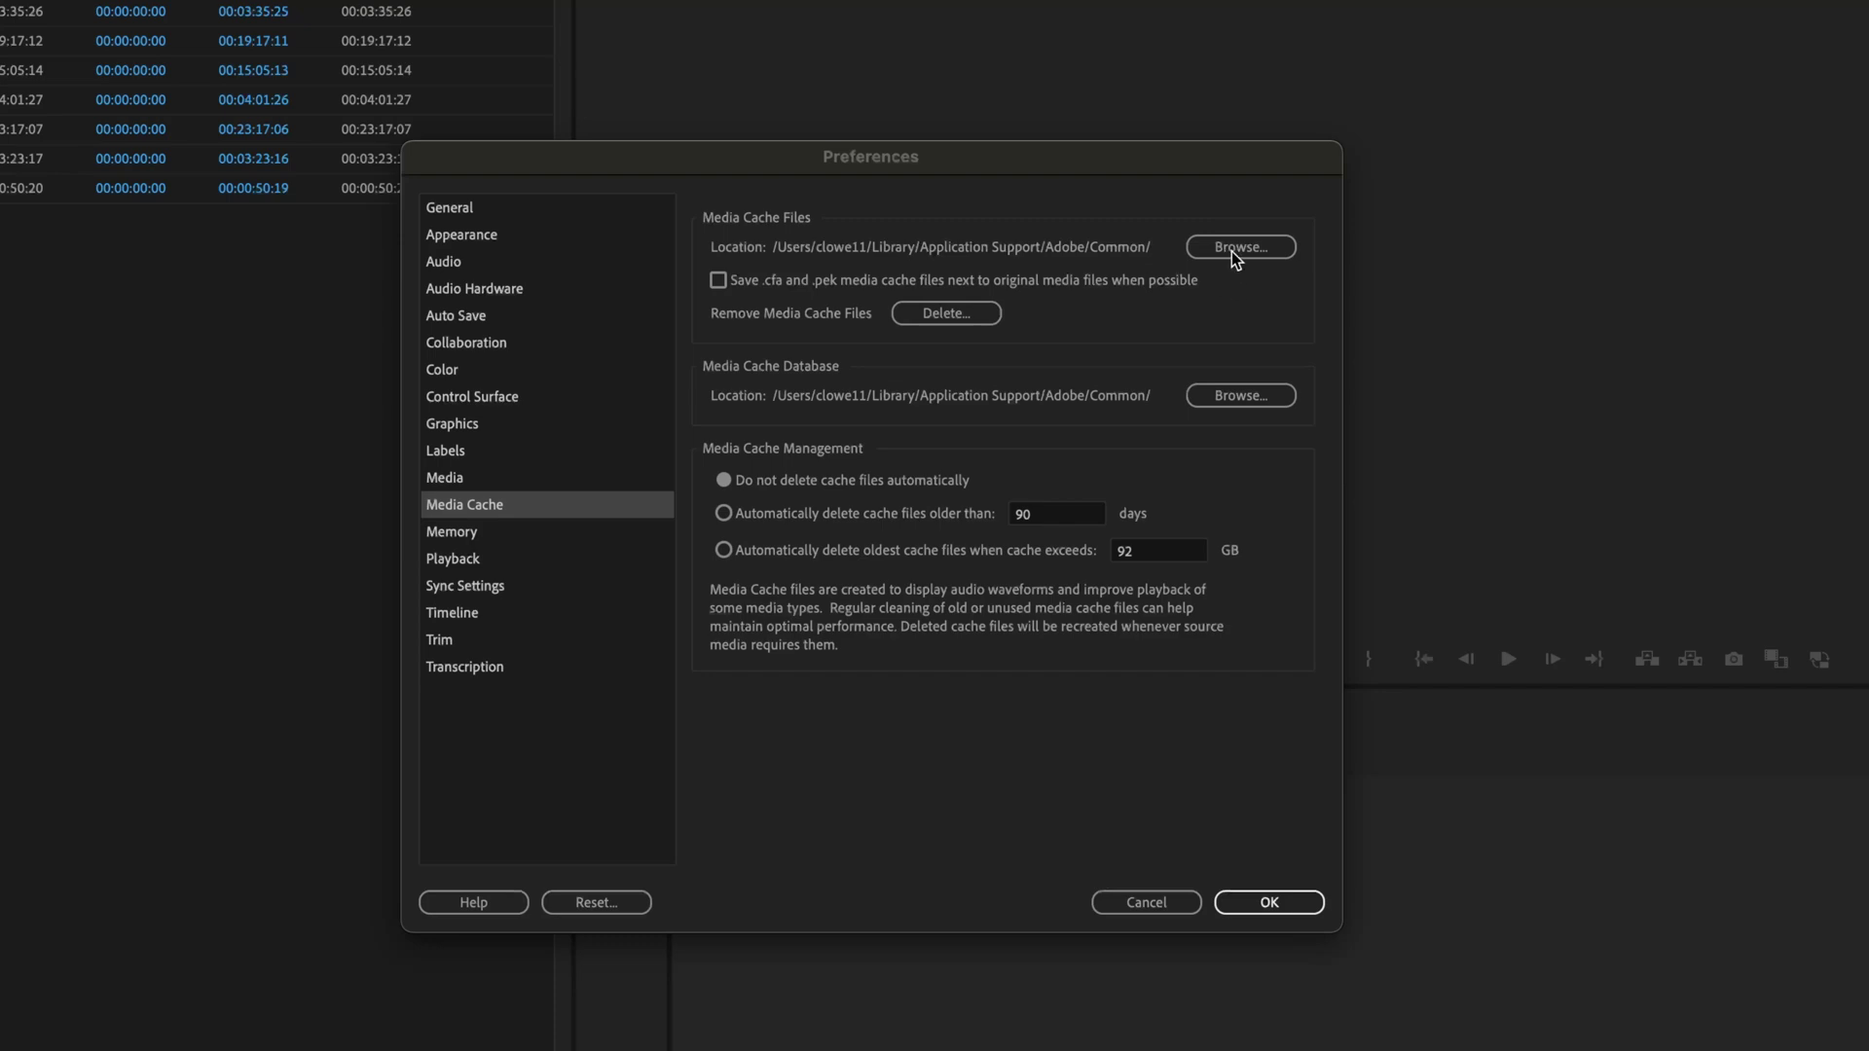
click(1243, 247)
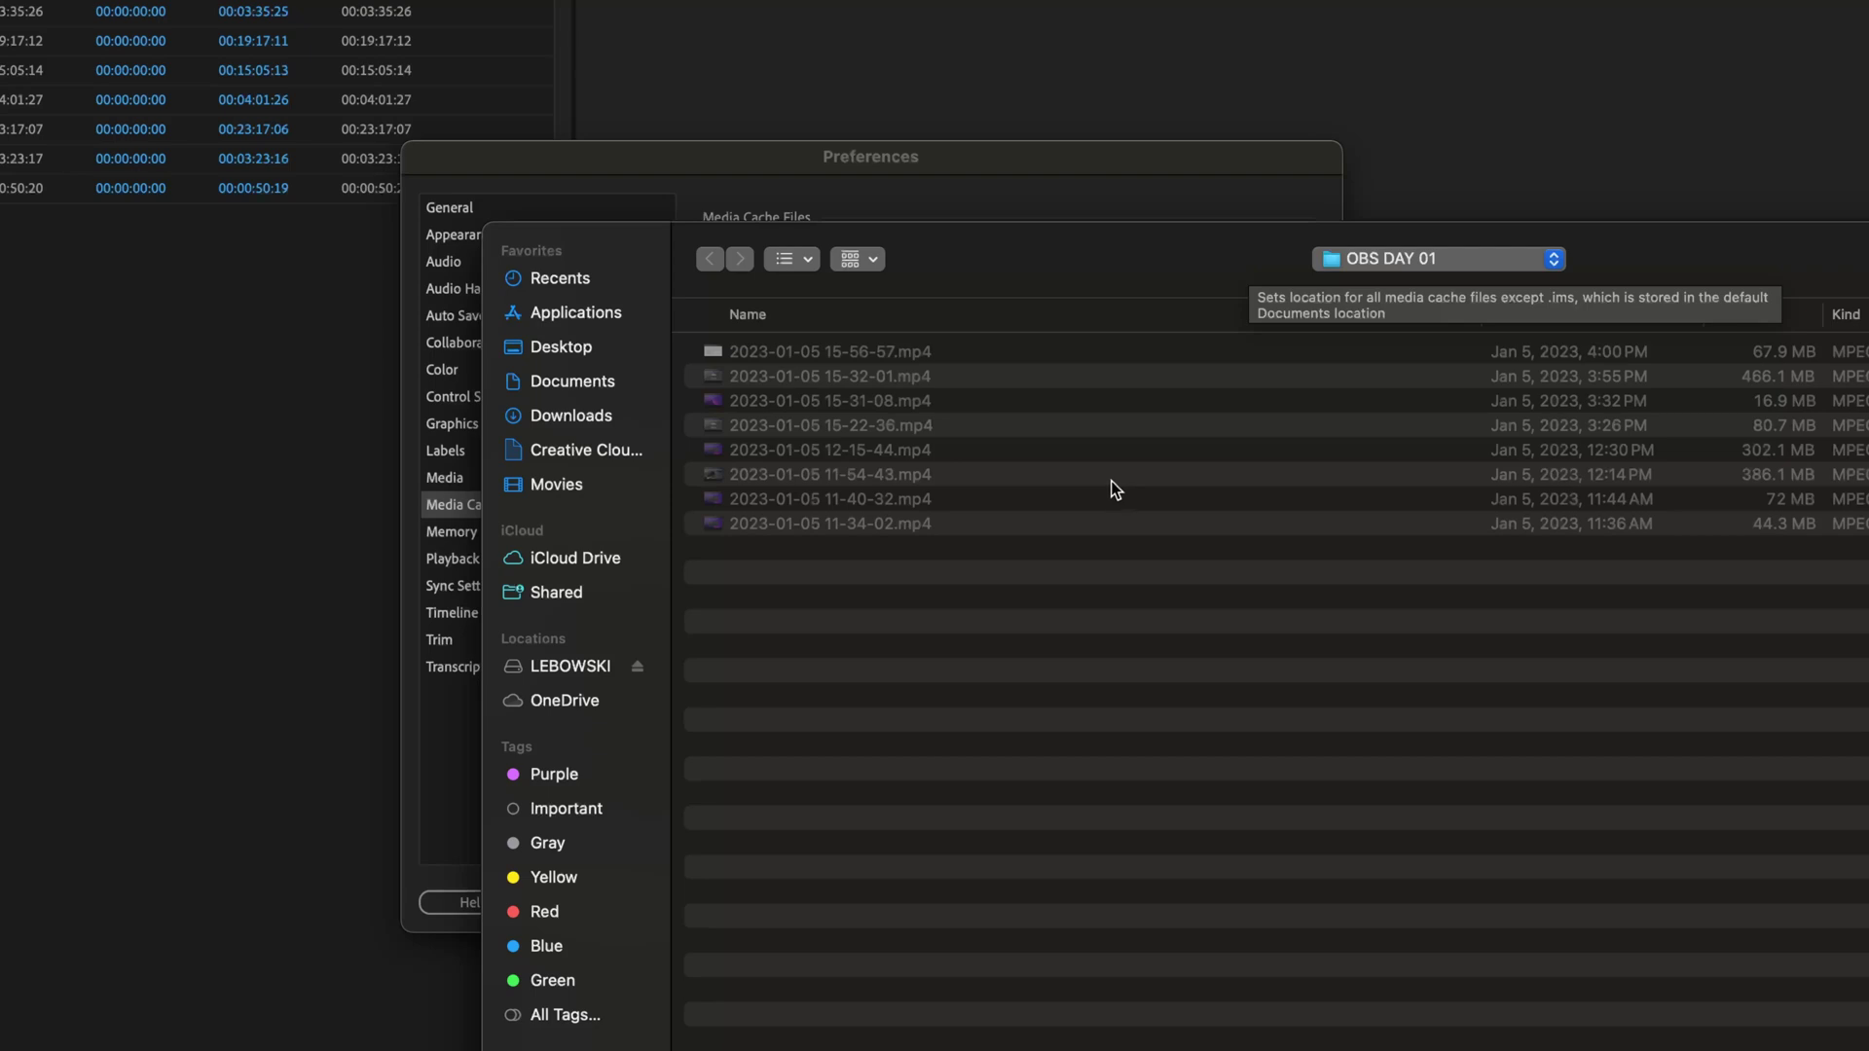
key(Escape)
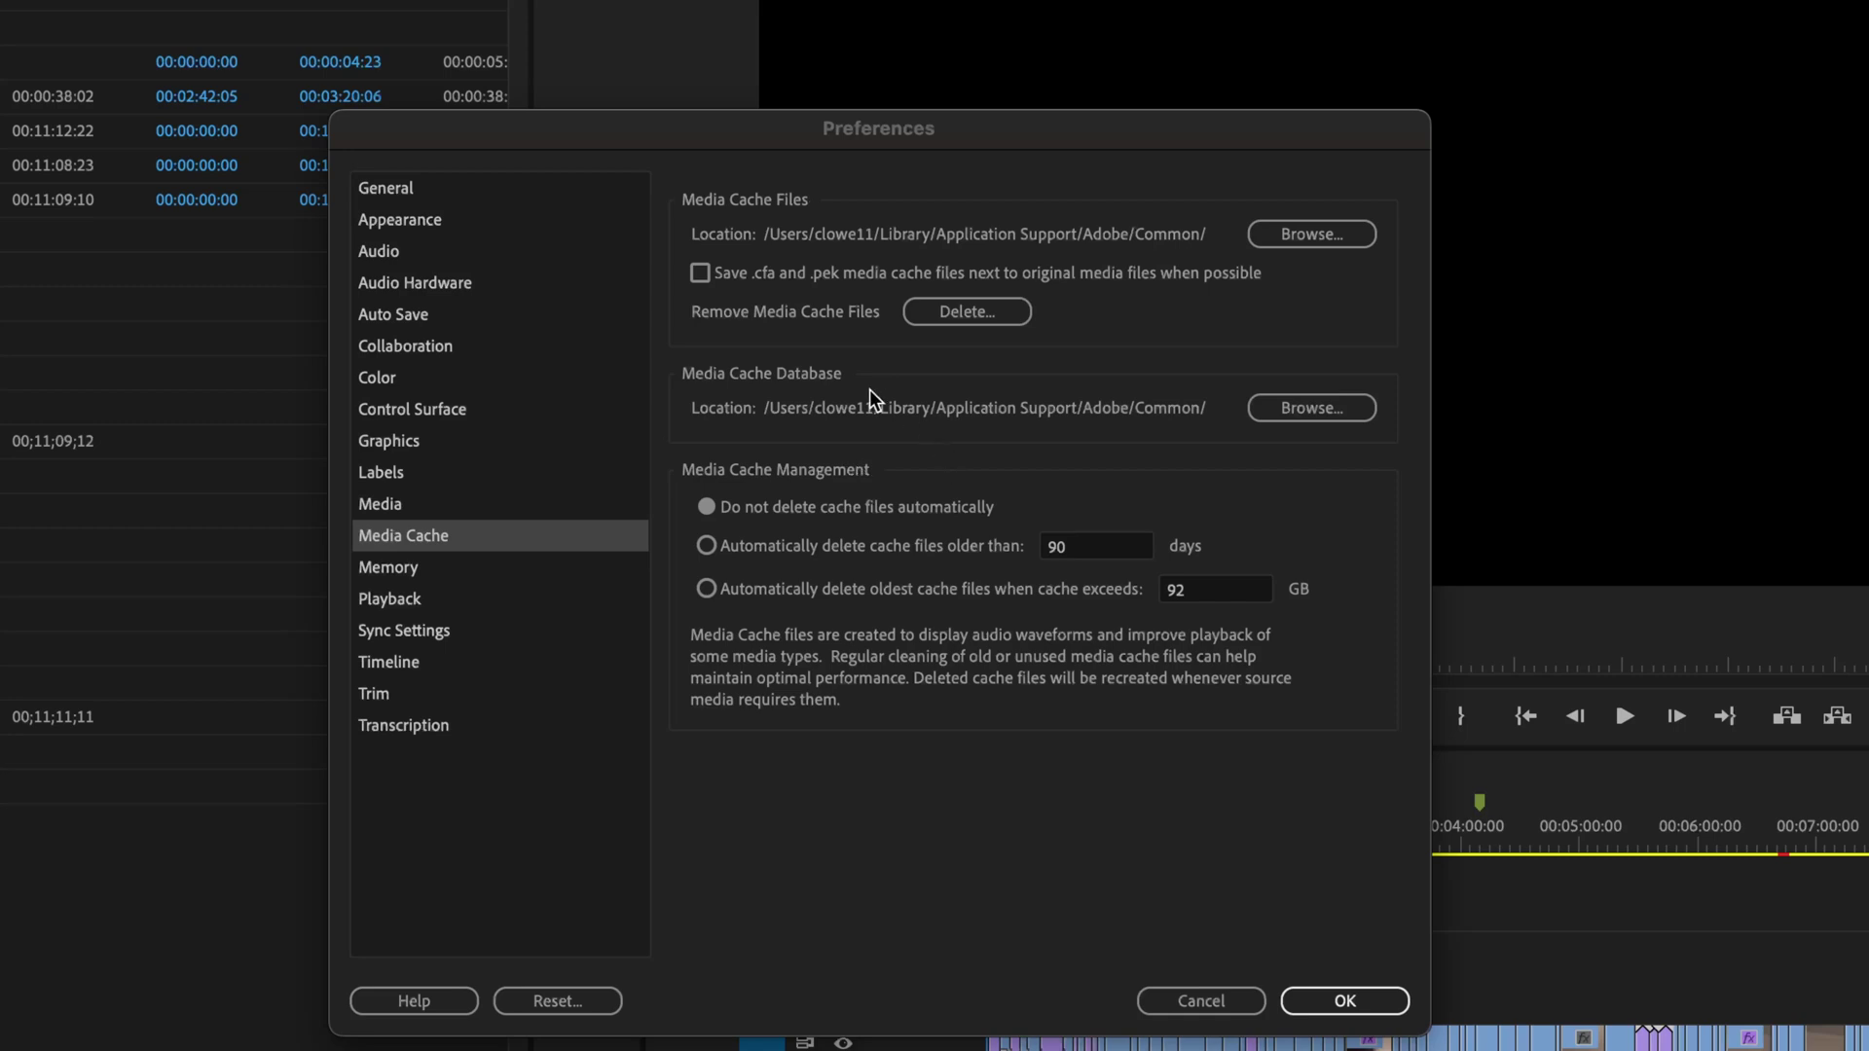
Step: Enable saving .cfa and .pek cache files next to original media and confirm with OK
click(699, 276)
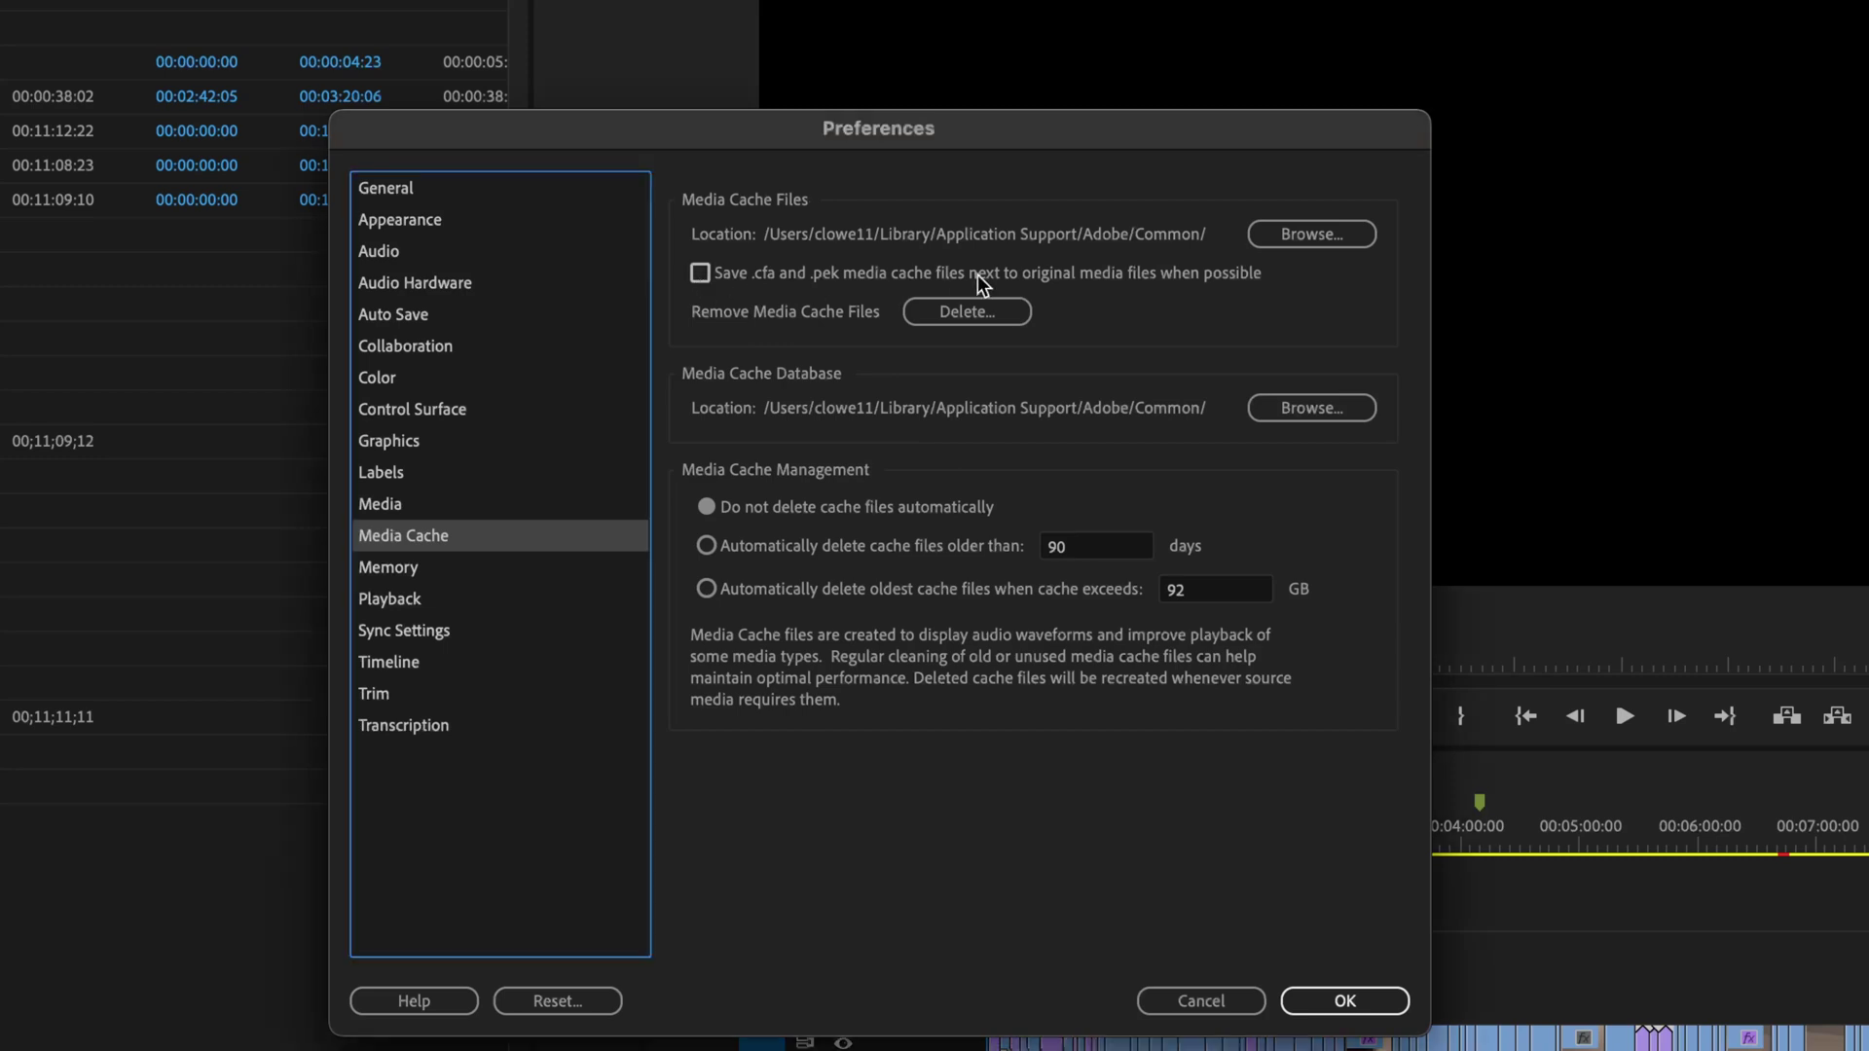
click(701, 274)
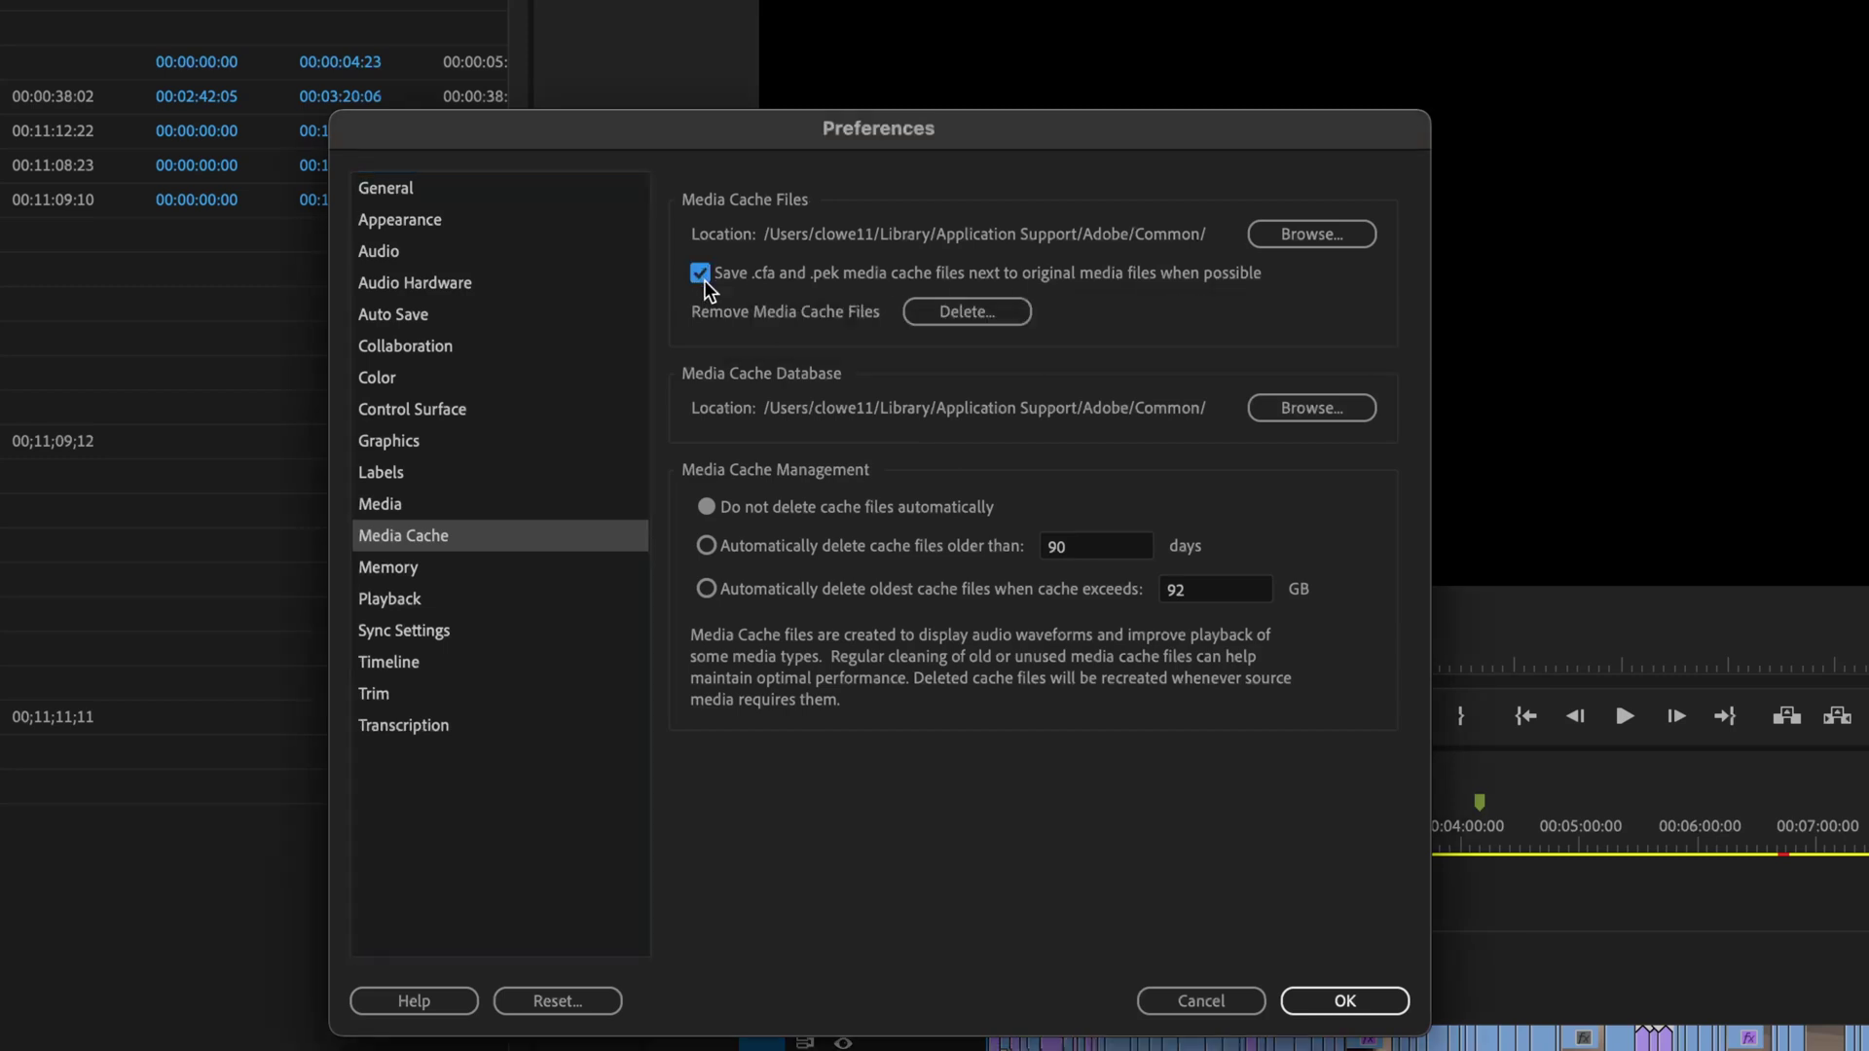
click(1334, 1000)
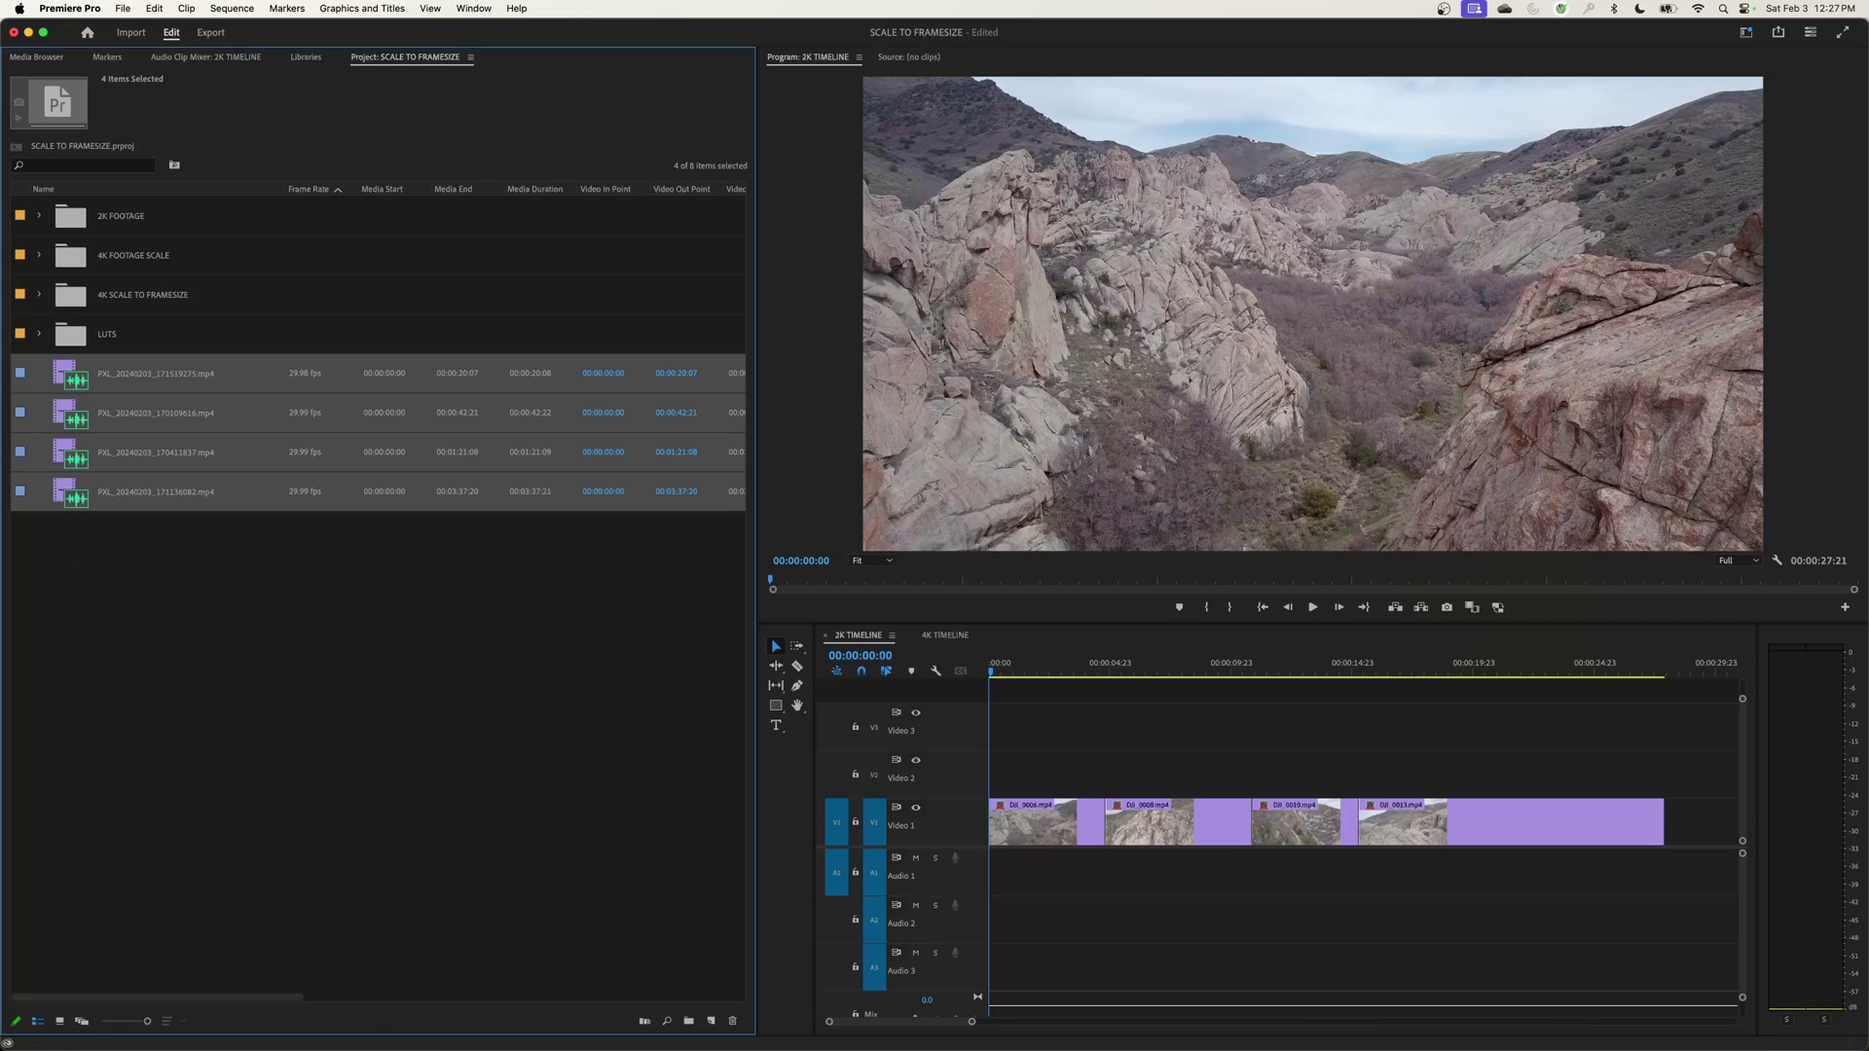
Step: Drag the selected phone clips onto New Item to create sequence PXL_20240203_171136082
drag(73, 377, 711, 1020)
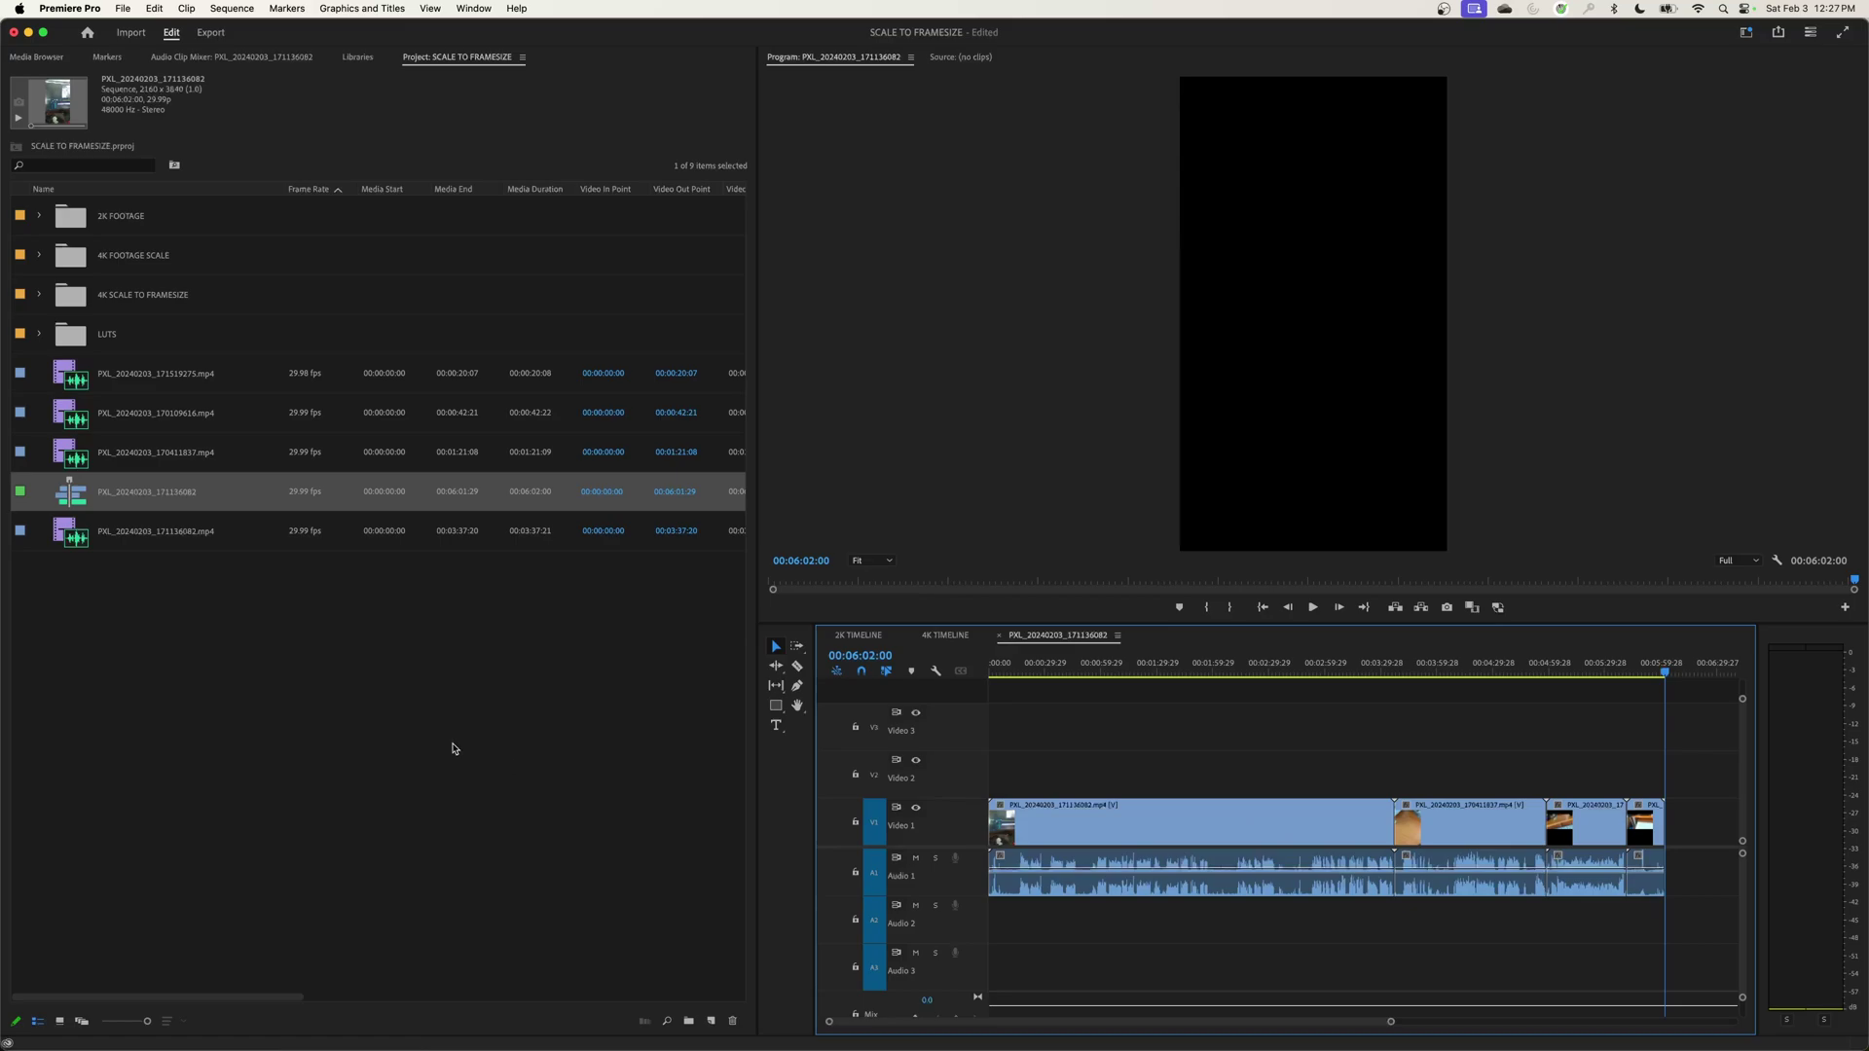
Step: Hide Premiere Pro with Cmd+H to reveal the desktop
key(super+h)
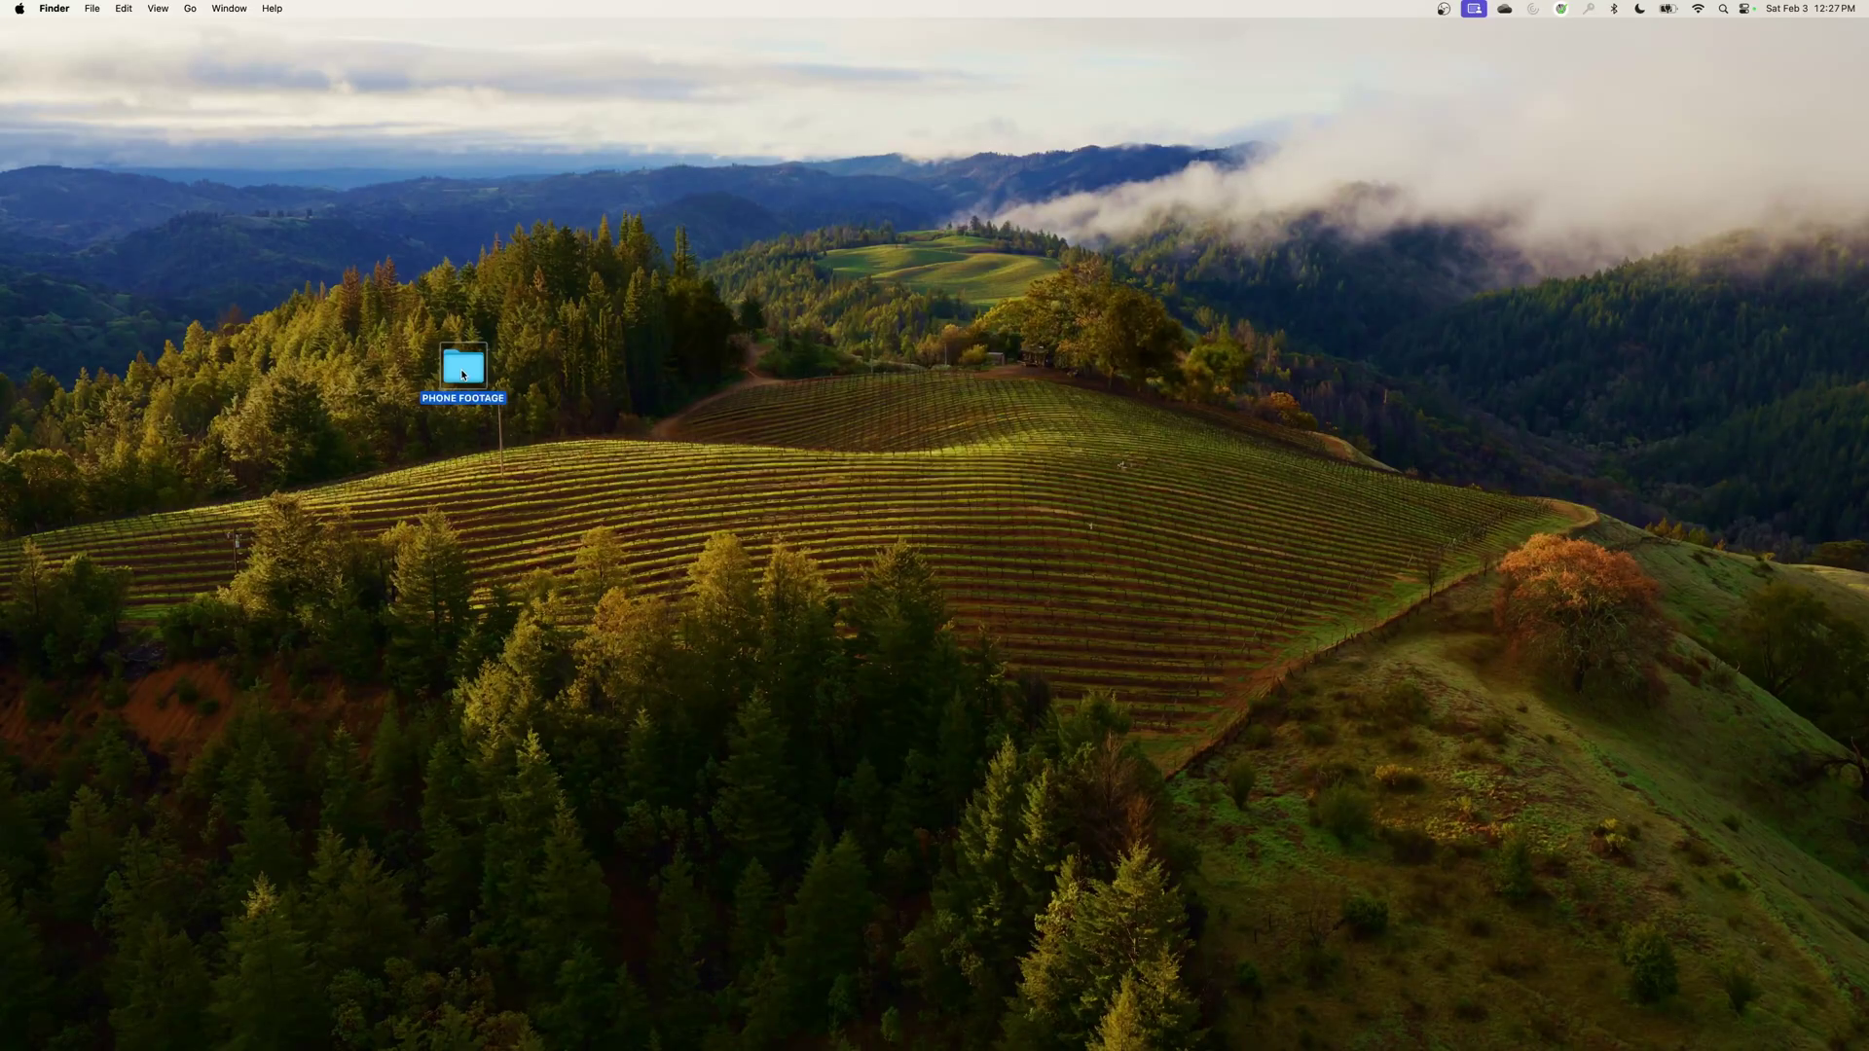
Step: Open the PHONE FOOTAGE folder and select PXL_20240203_171136082.mp4 and its .pek file
double_click(462, 368)
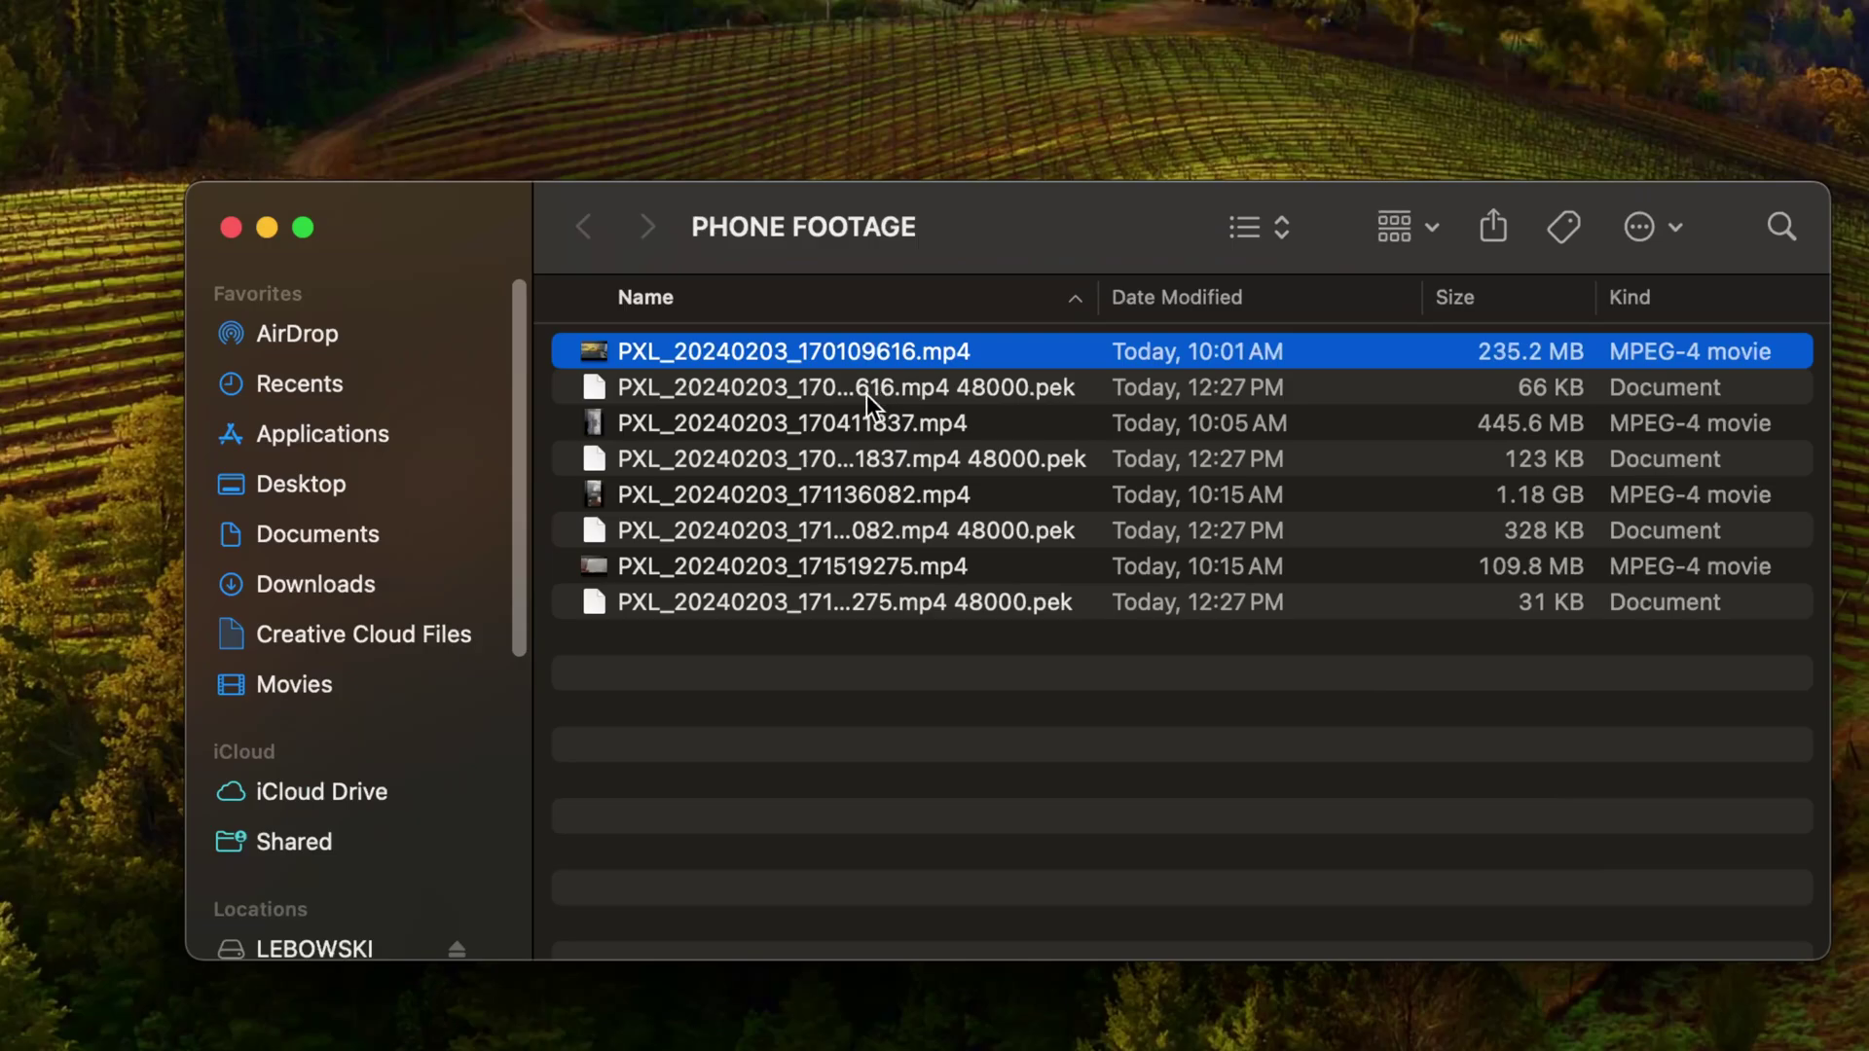
click(860, 419)
click(861, 492)
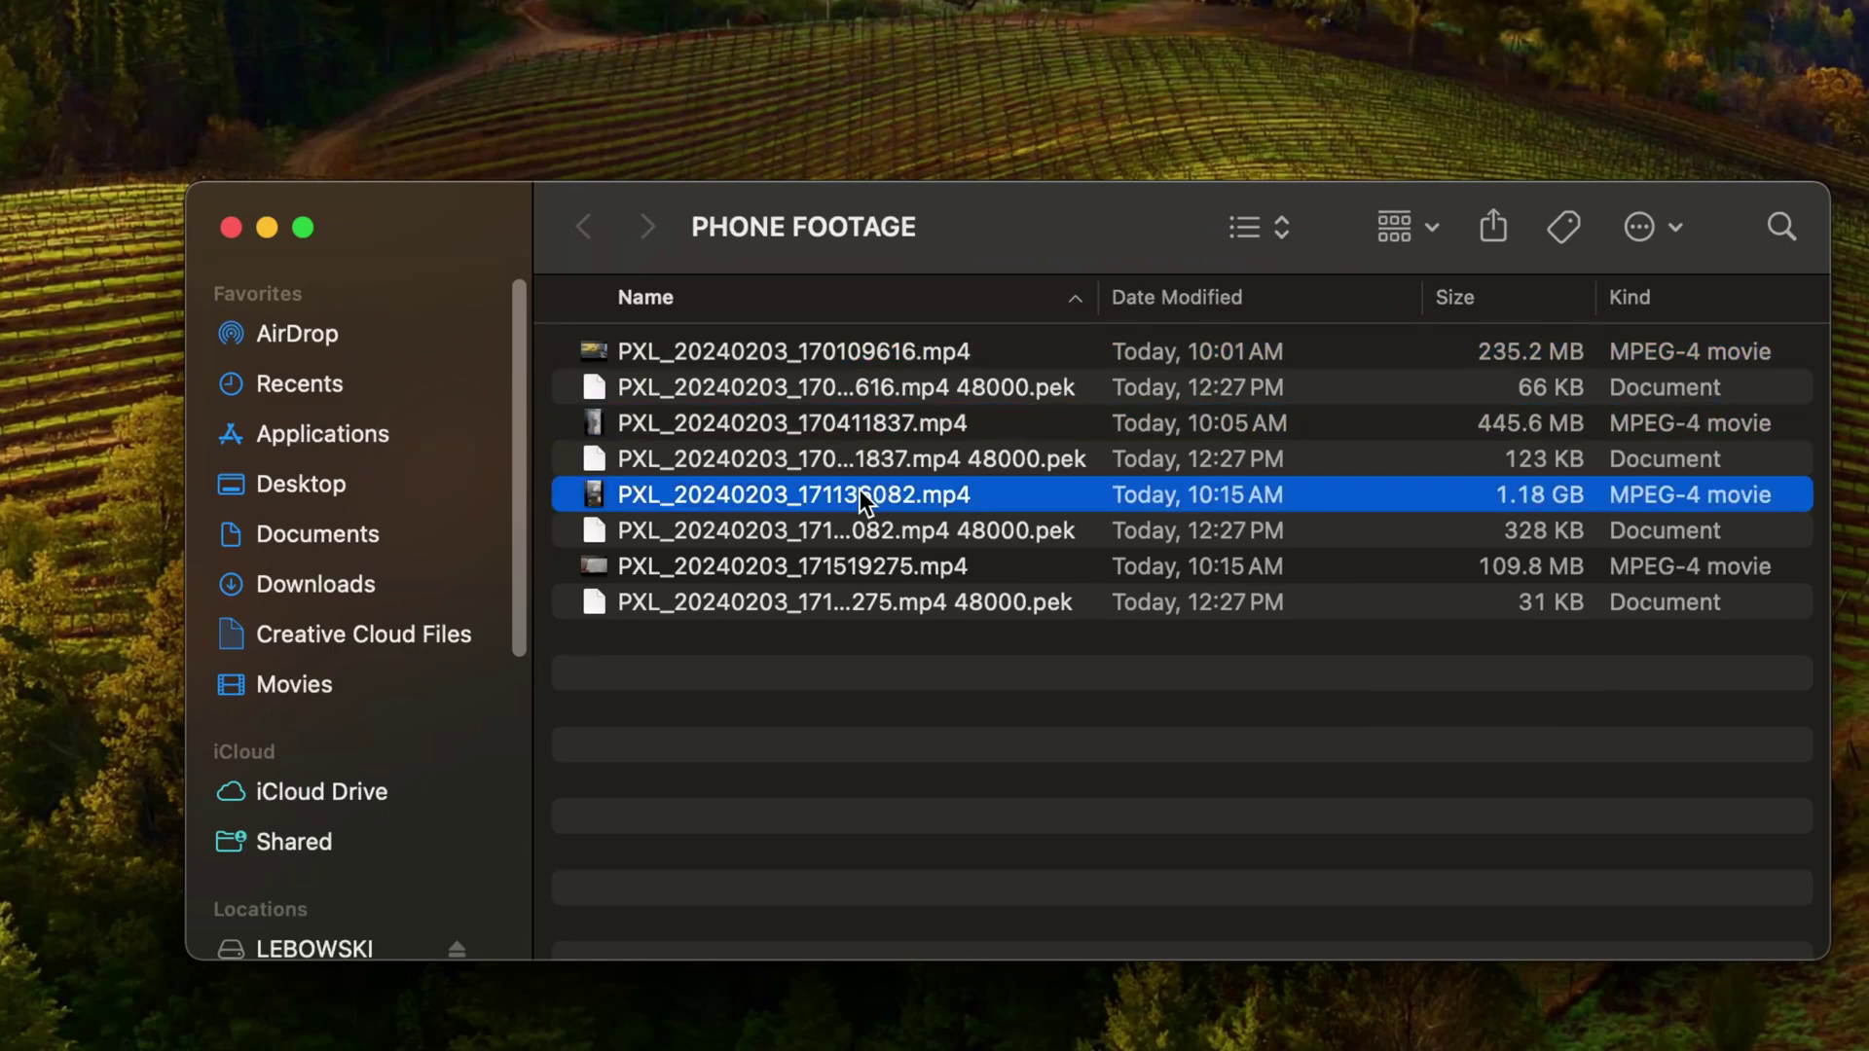
click(894, 534)
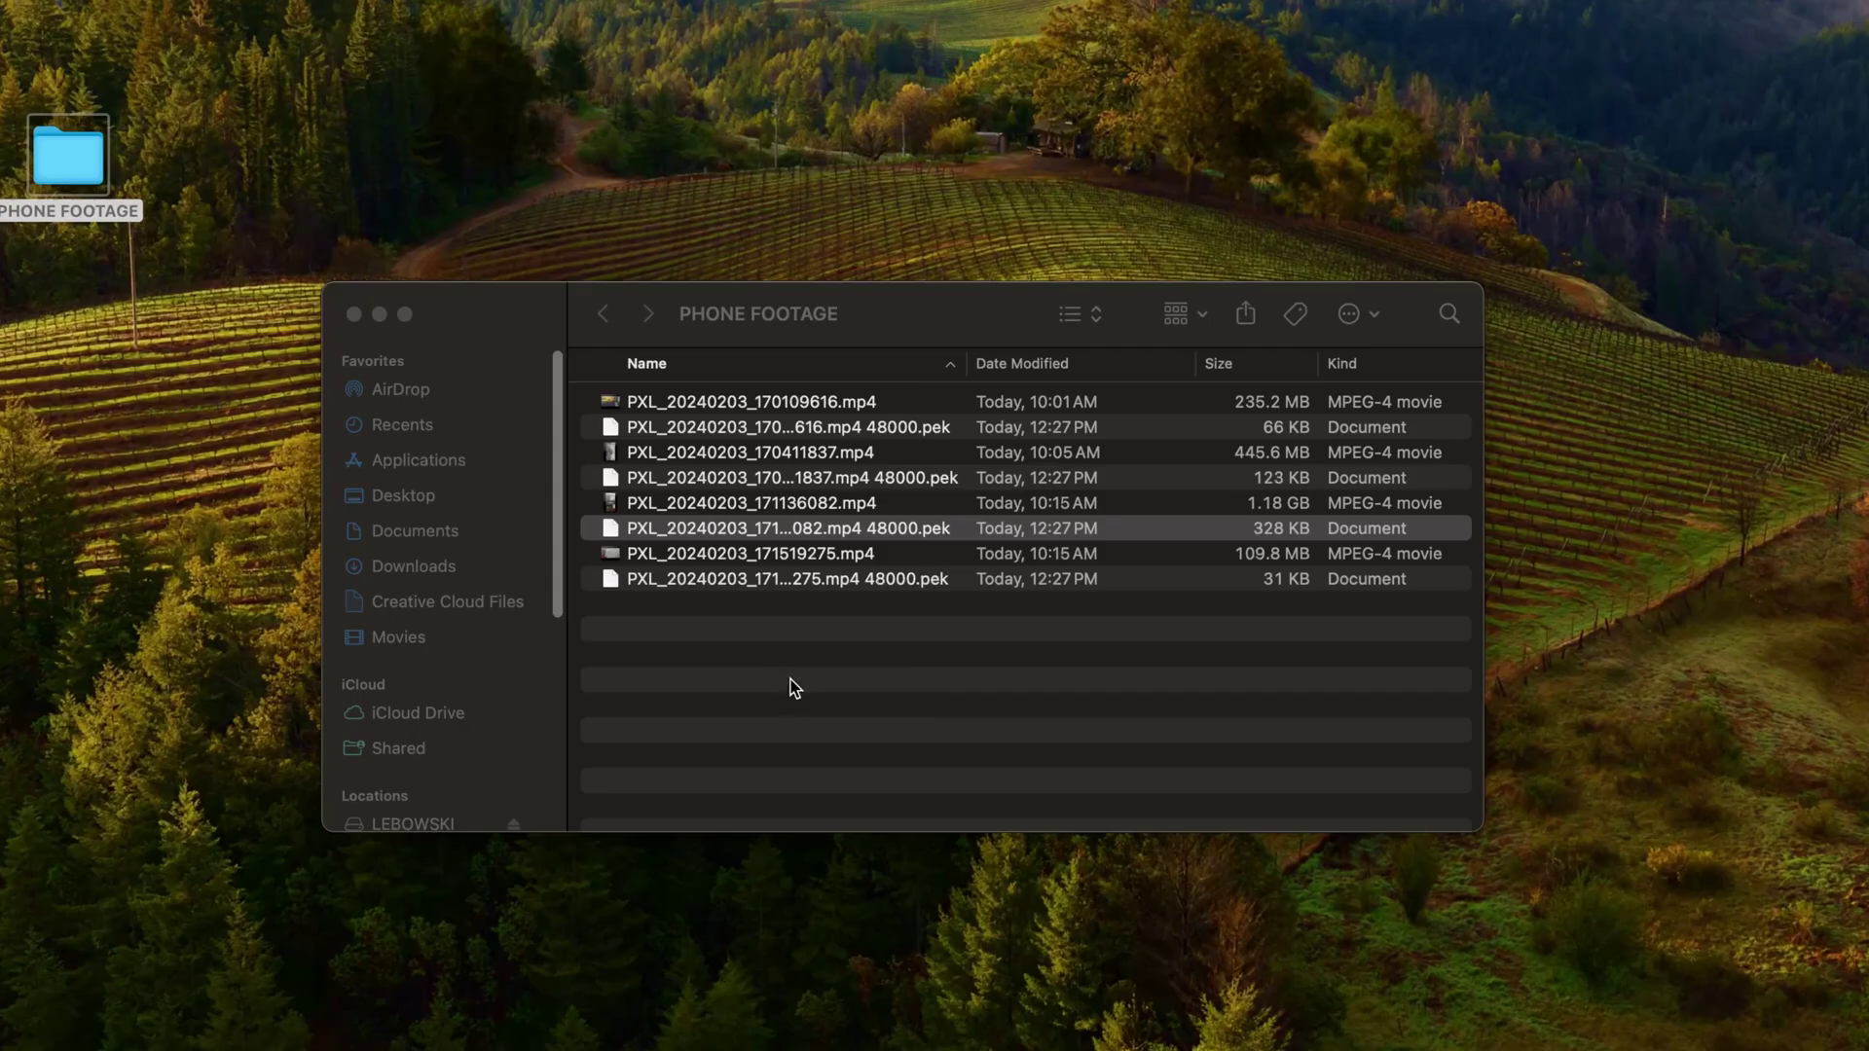
Step: Select each of the four .pek cache files sitting beside the clips
click(775, 333)
click(732, 429)
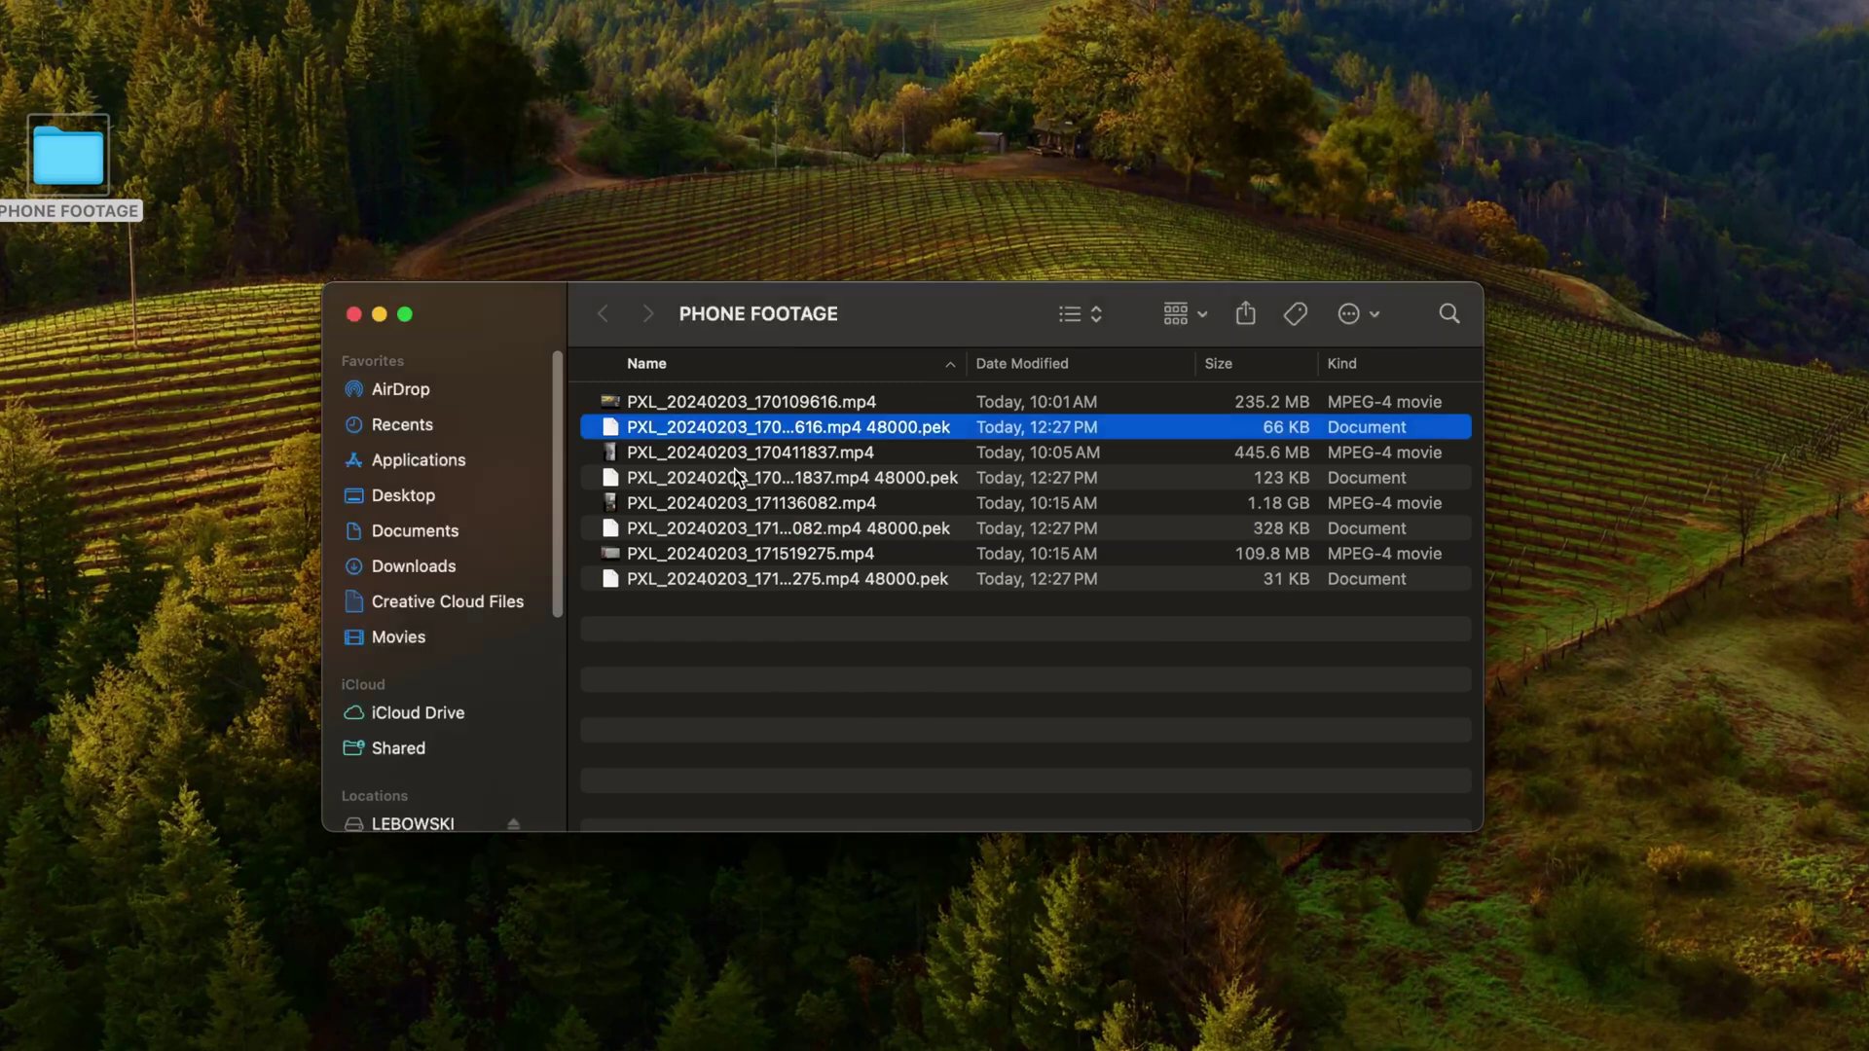
click(737, 477)
click(749, 528)
click(761, 579)
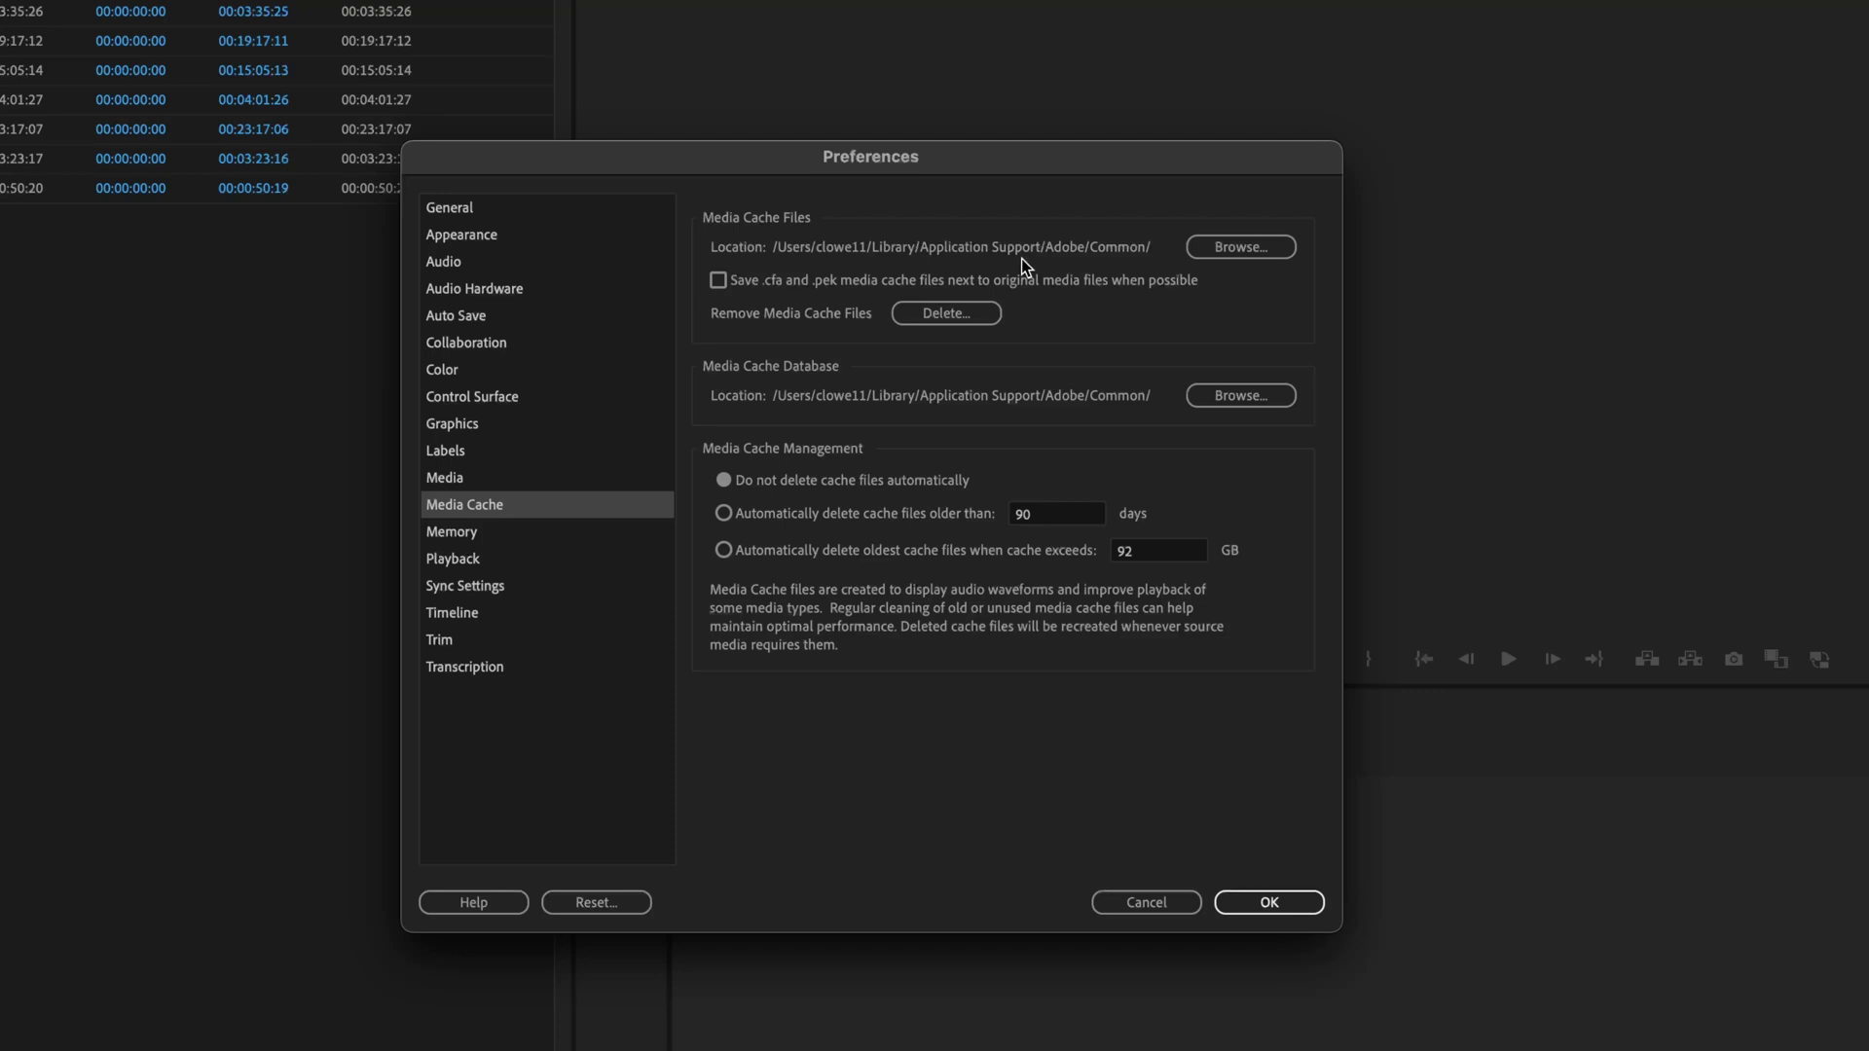
click(1235, 248)
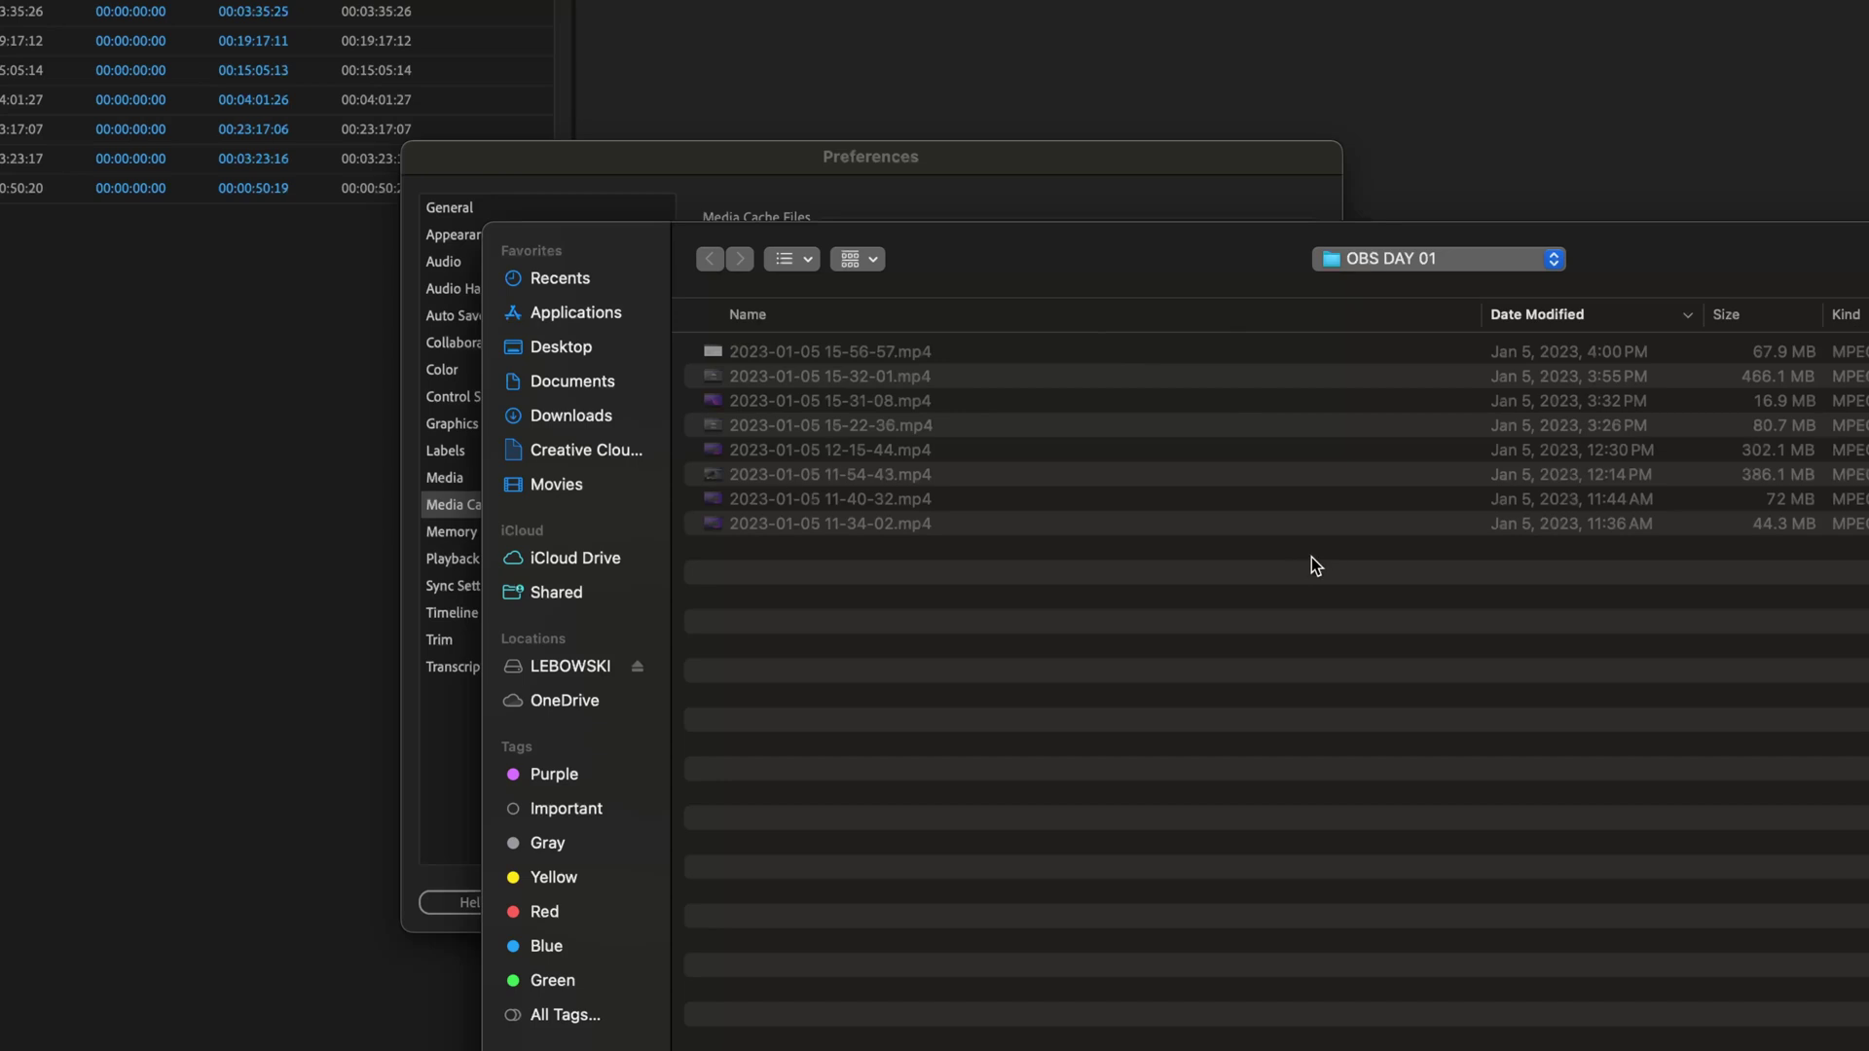
key(Escape)
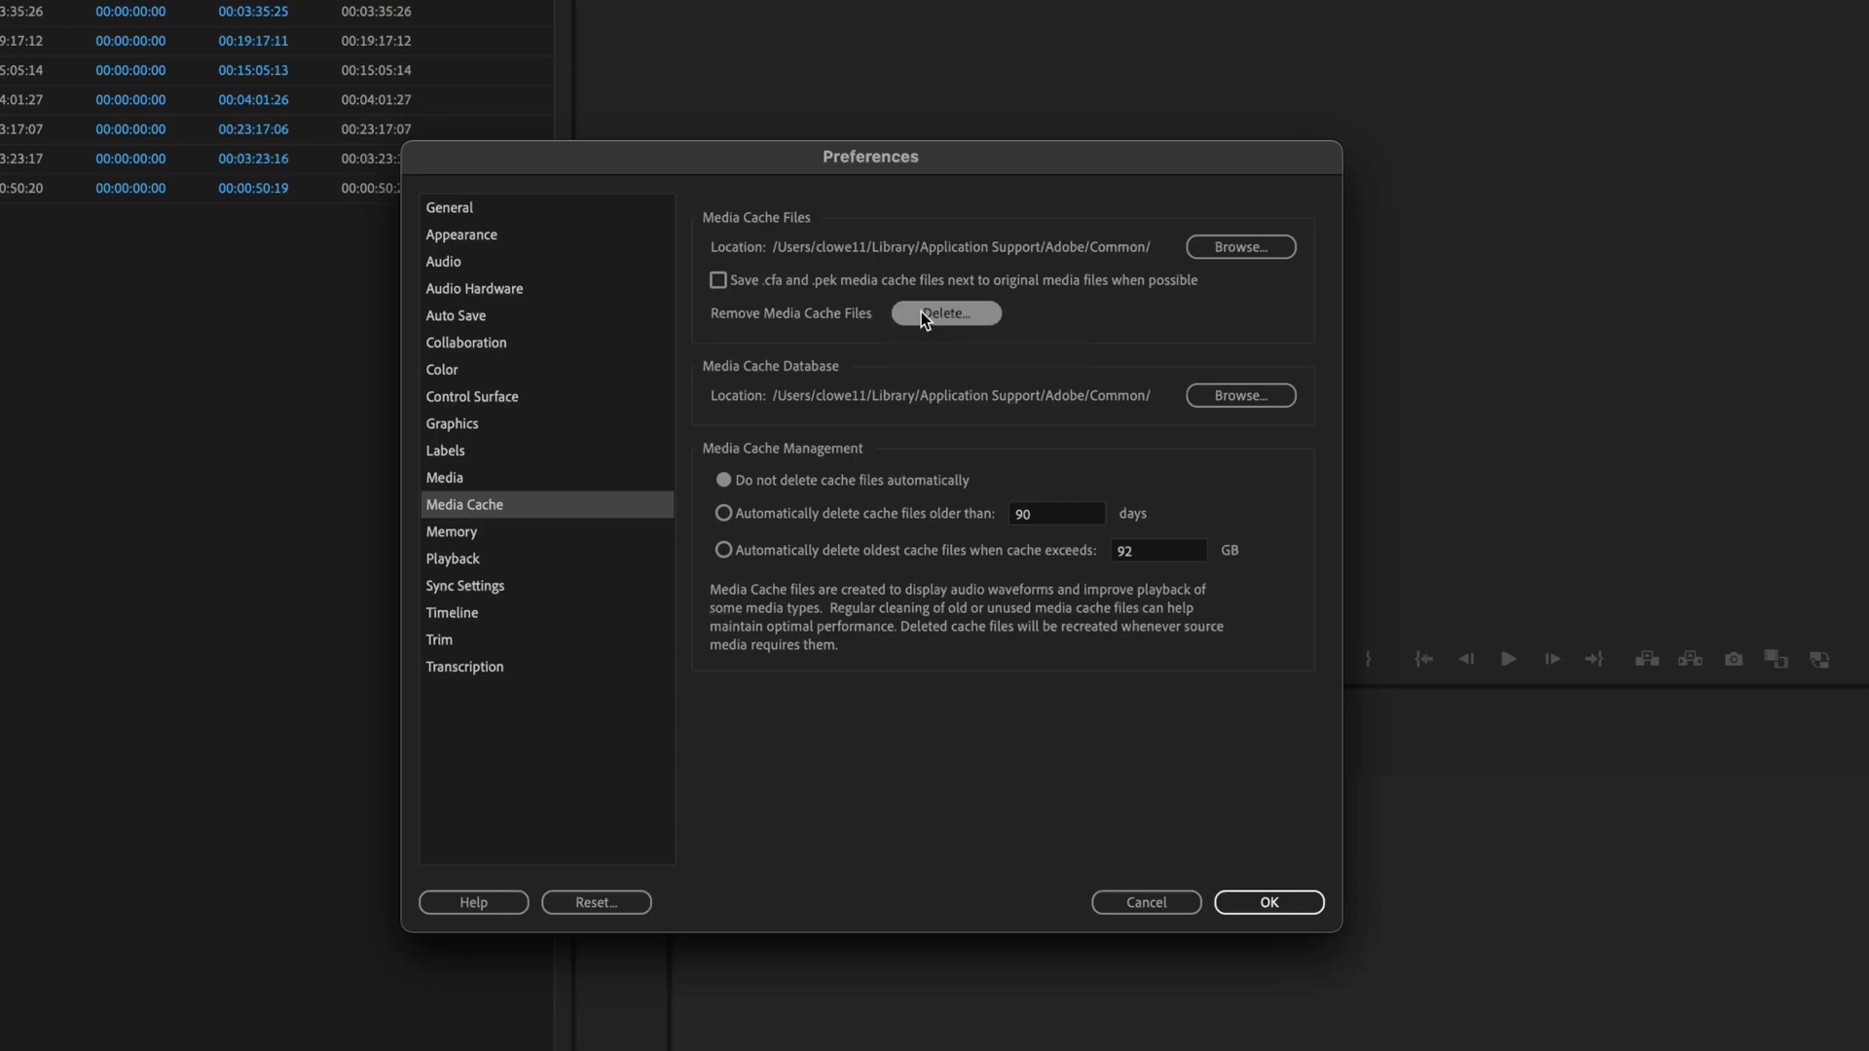
Step: Cancel the preferences and fit the whole FINAL CUT sequence in the timeline
click(1125, 897)
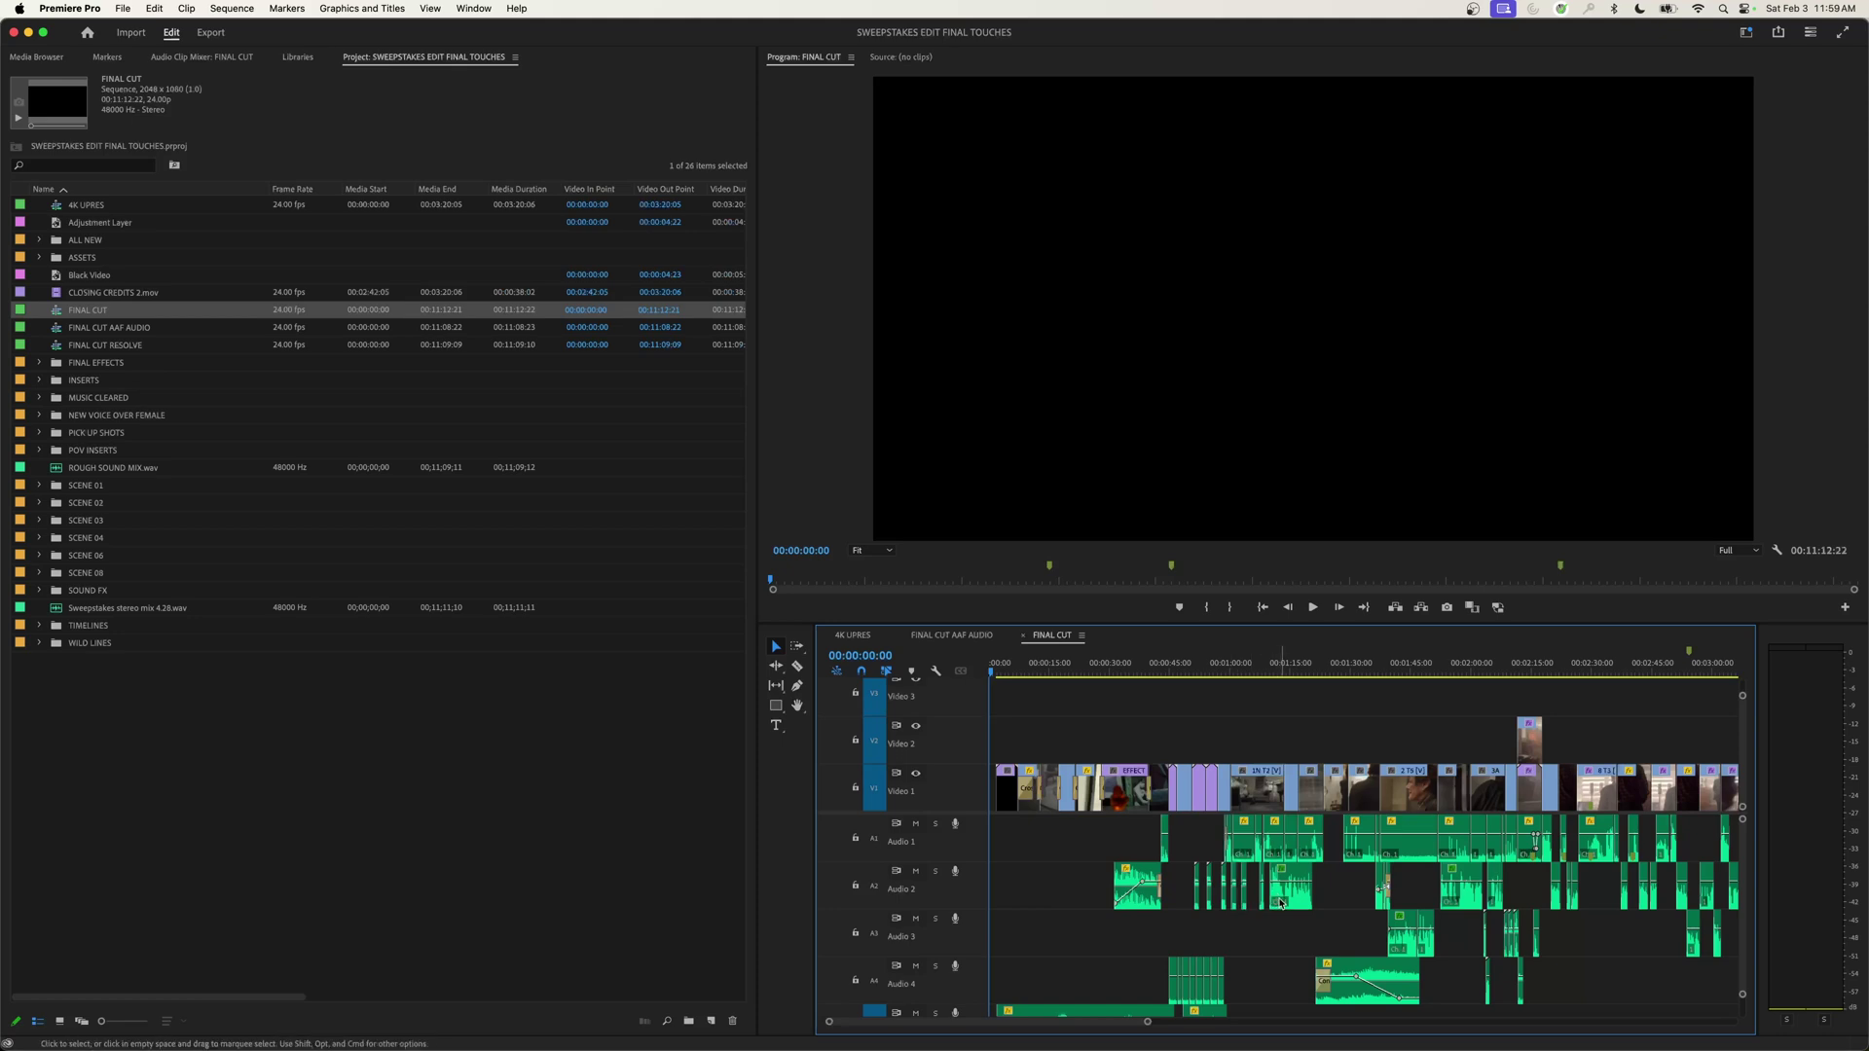
click(1125, 663)
key(=)
key(=)
key(=)
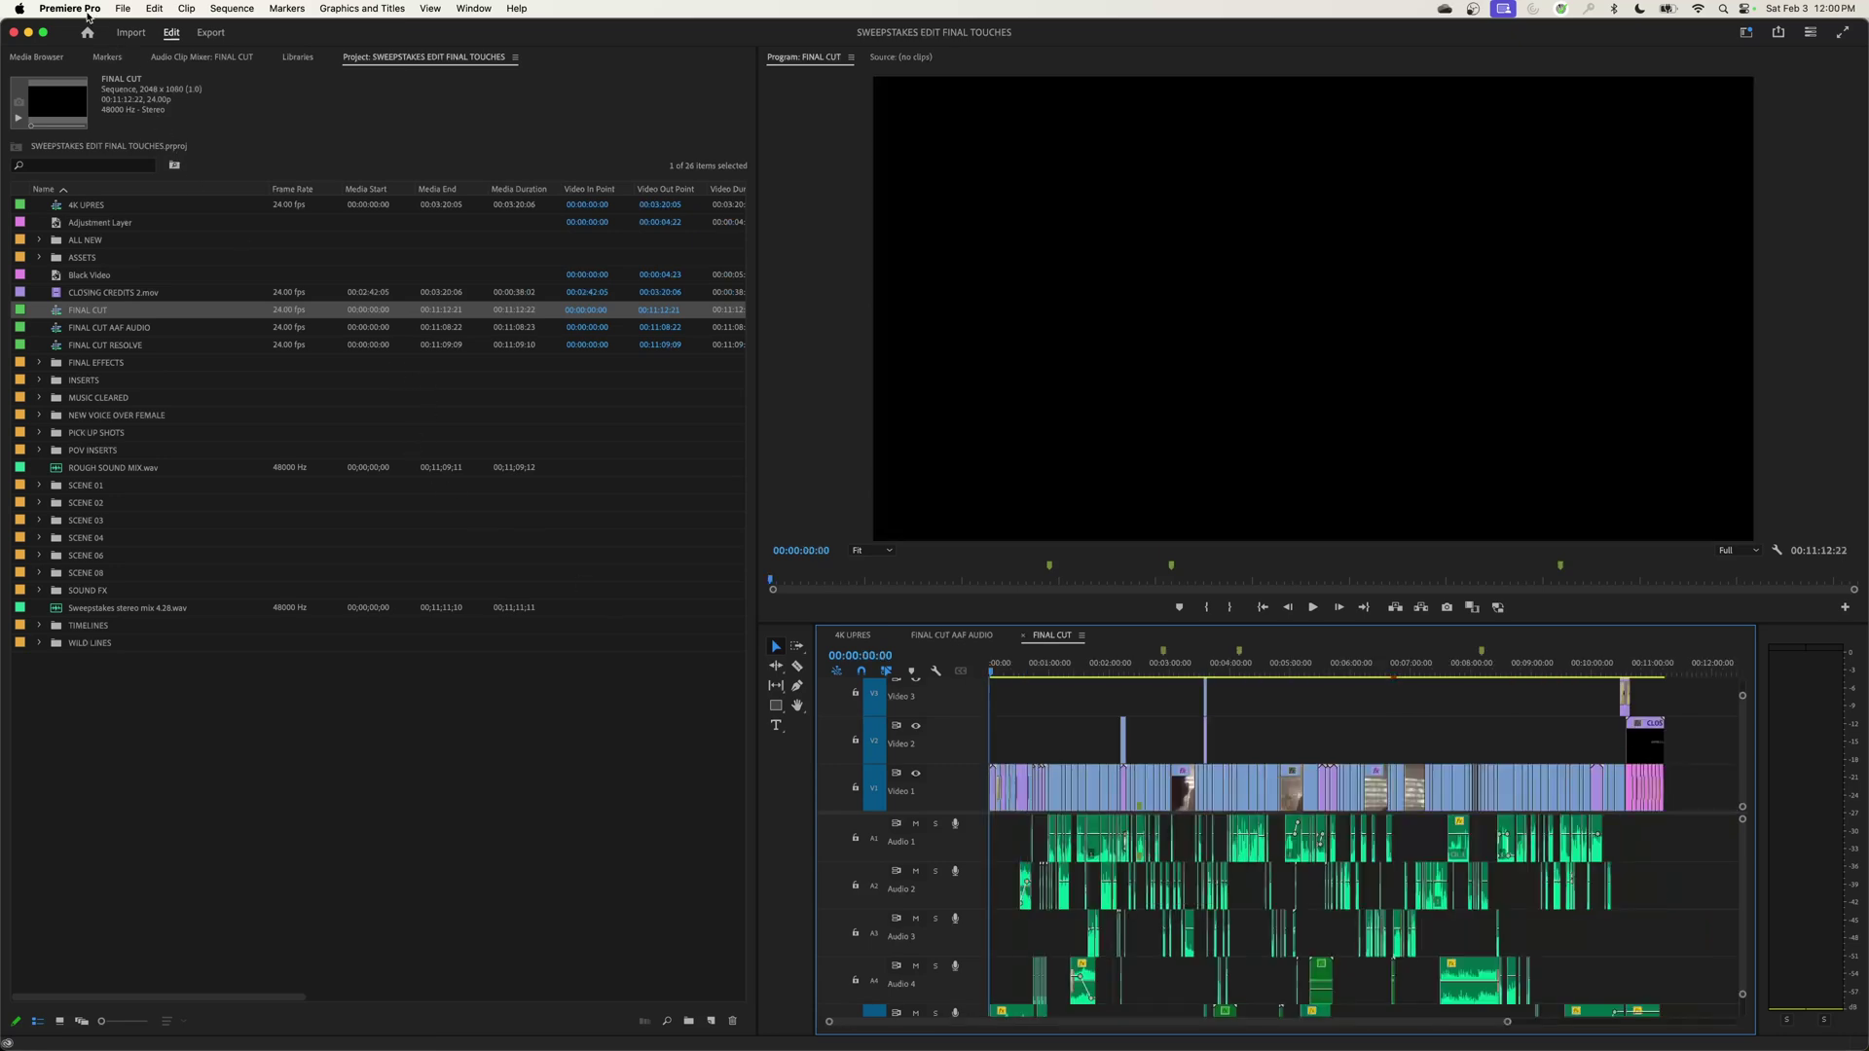
click(86, 9)
mouse_move(100, 55)
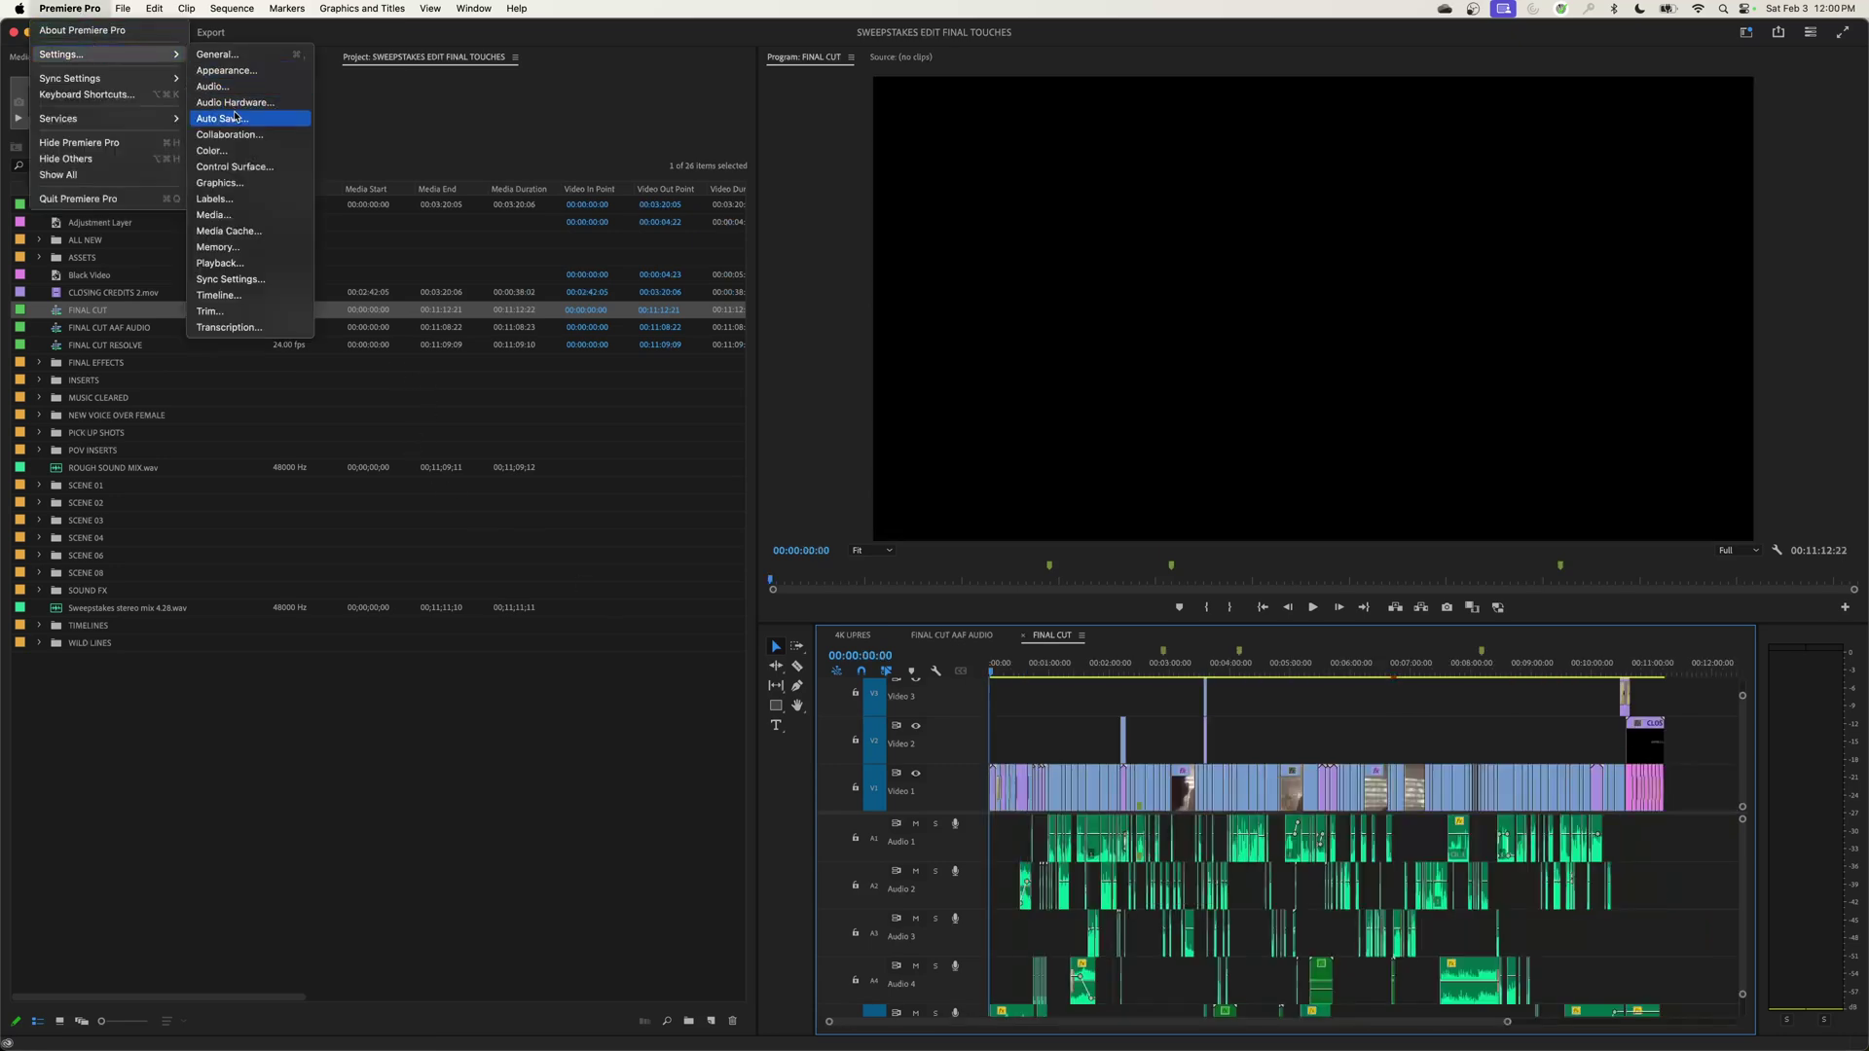
click(228, 230)
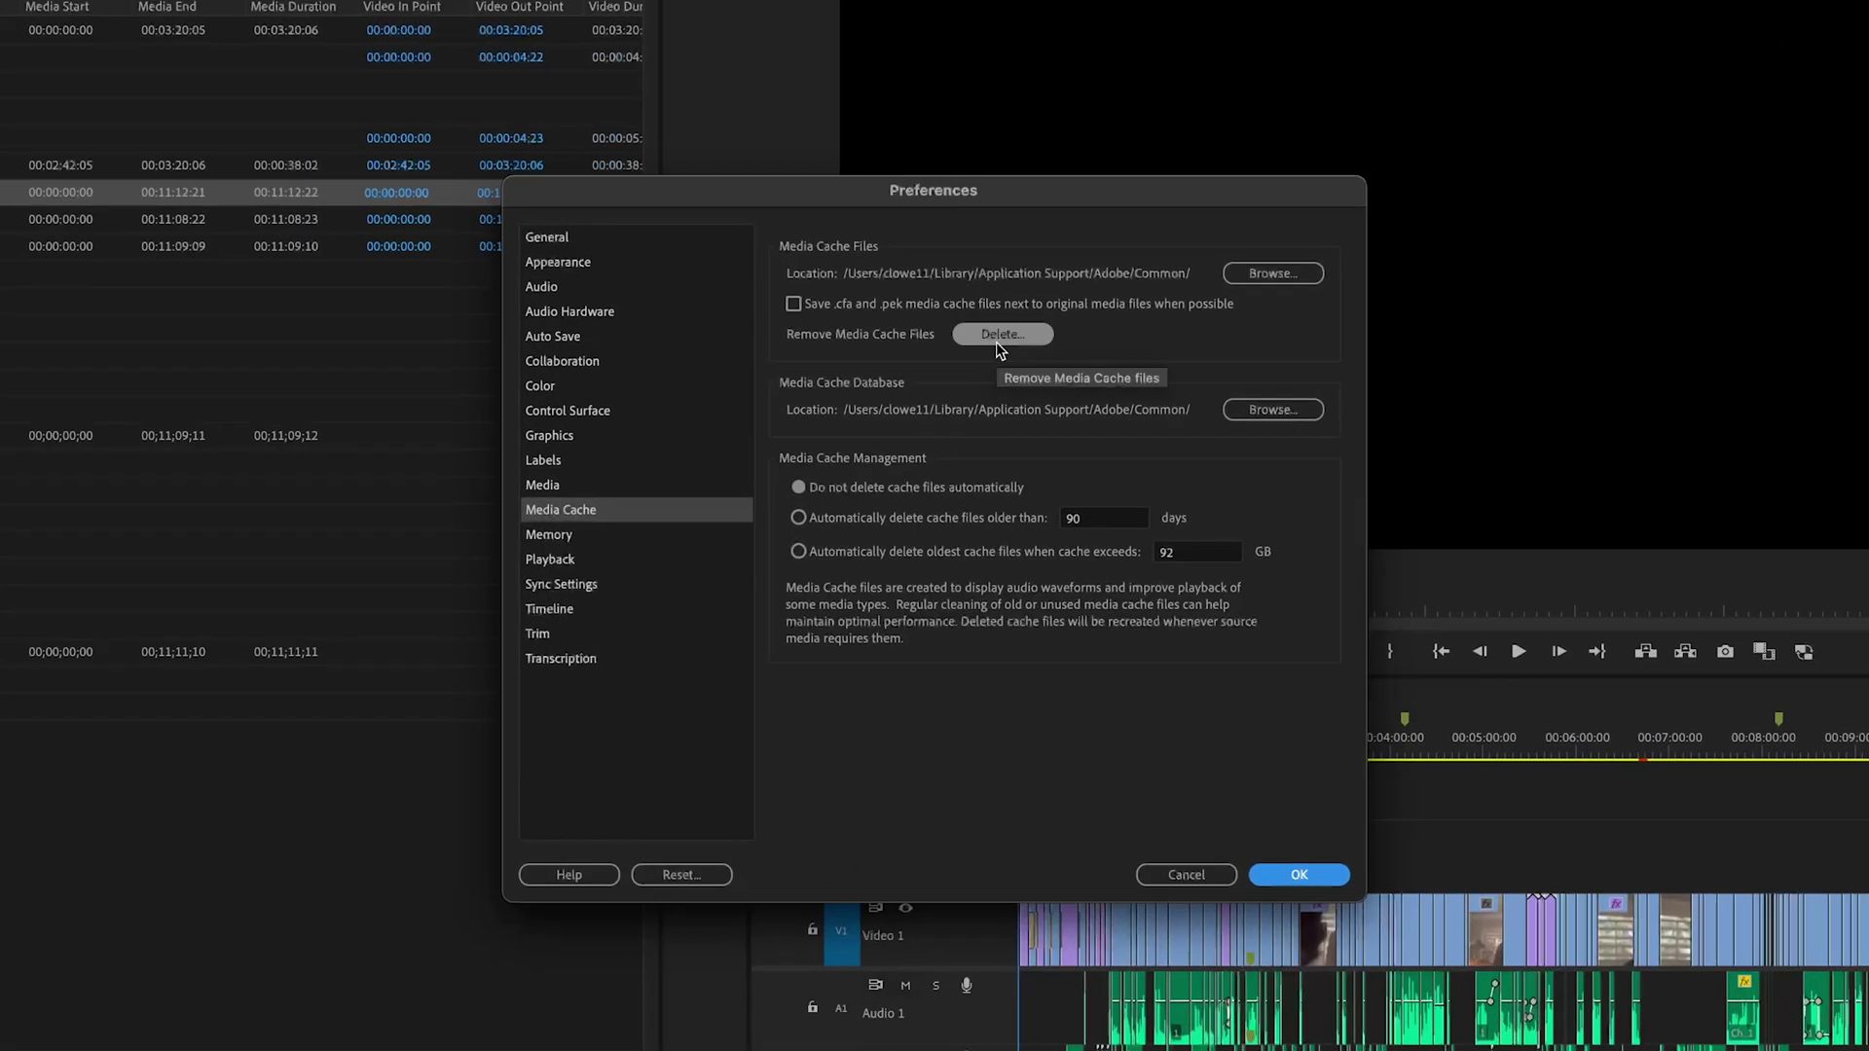
click(996, 338)
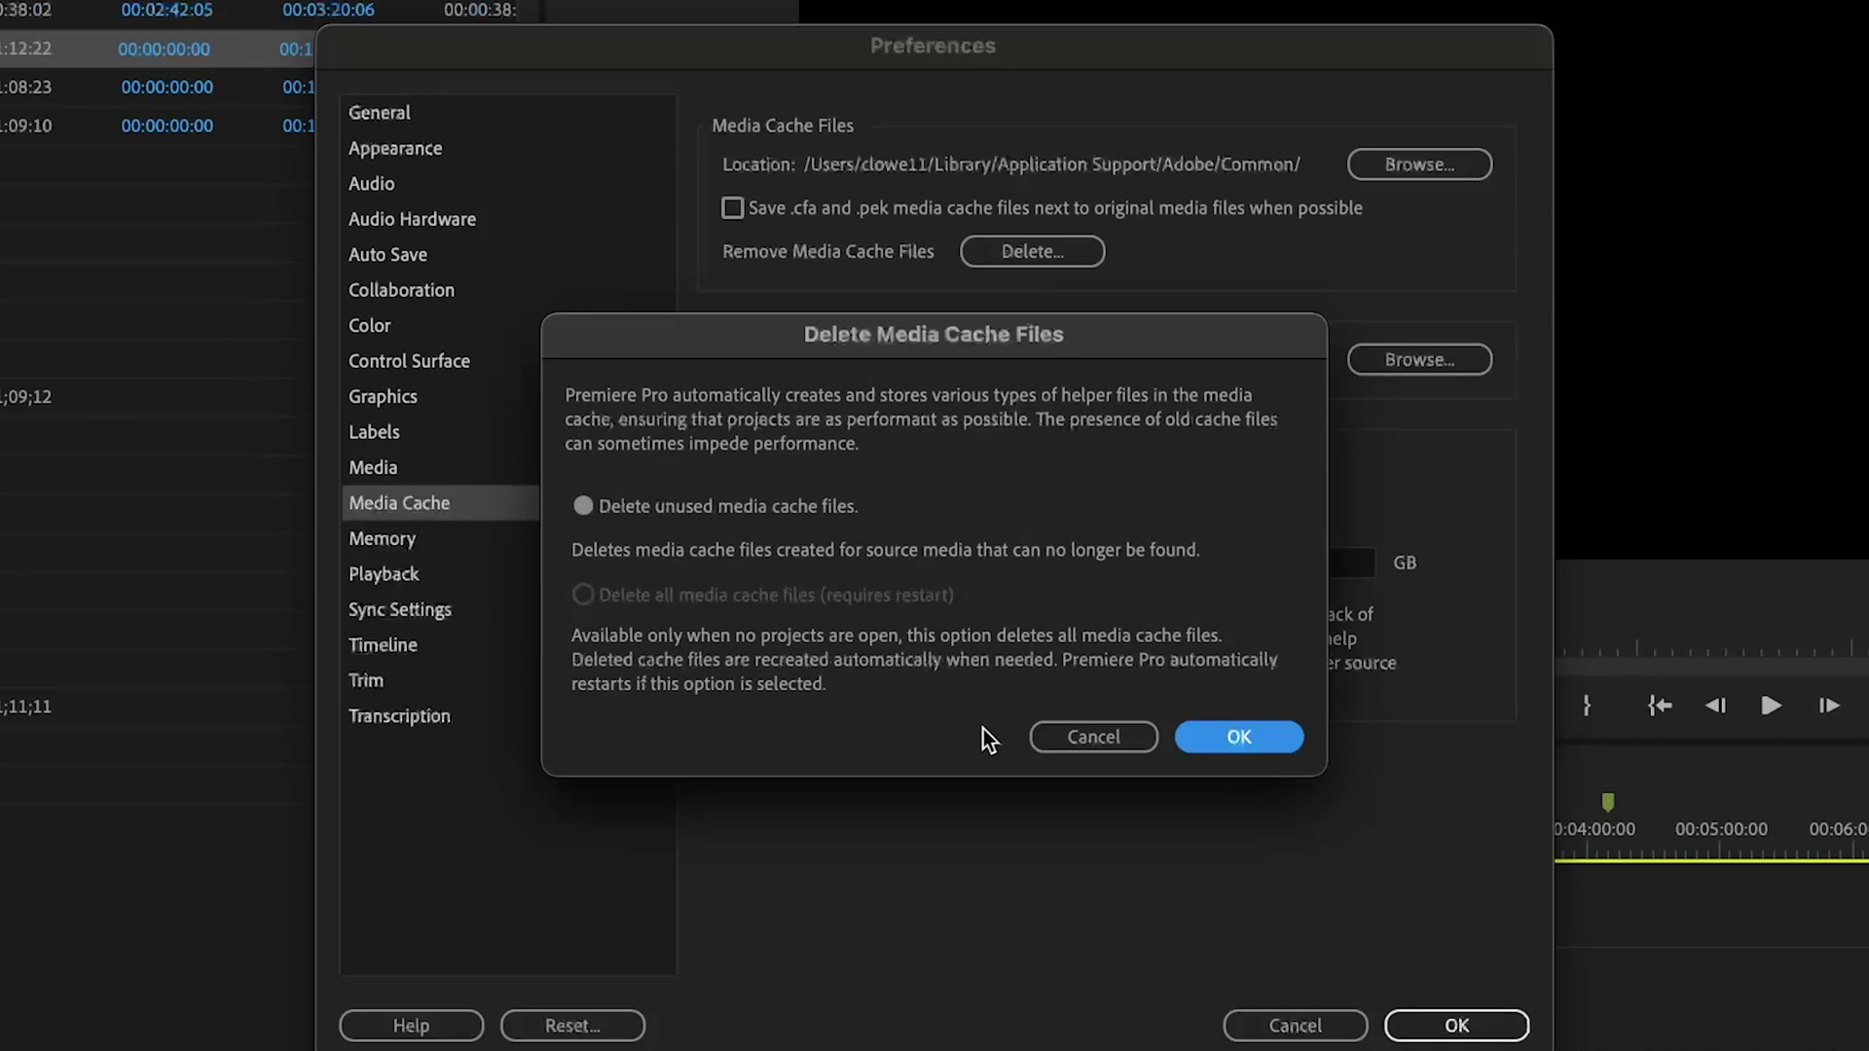
click(1094, 738)
Step: Cancel the preferences and close the SWEEPSTAKES EDIT FINAL TOUCHES project
click(1287, 1022)
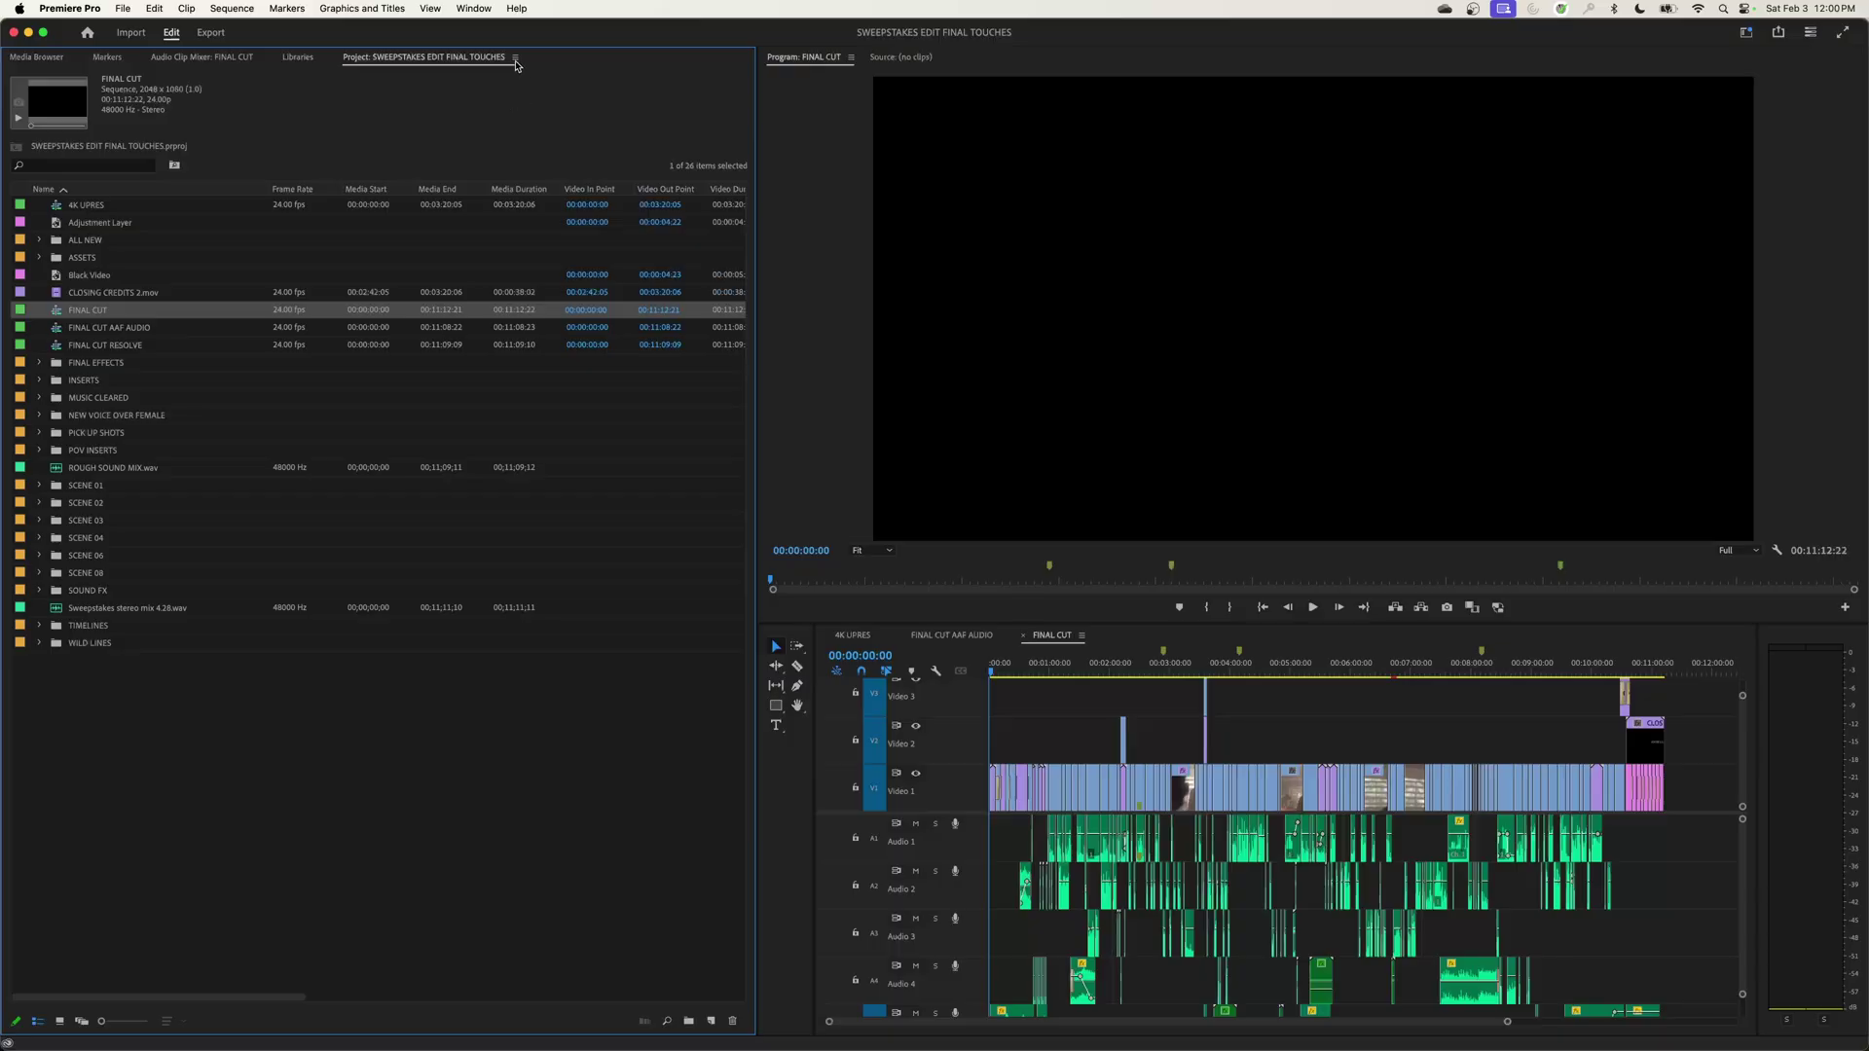
click(515, 57)
key(Escape)
click(123, 9)
key(Escape)
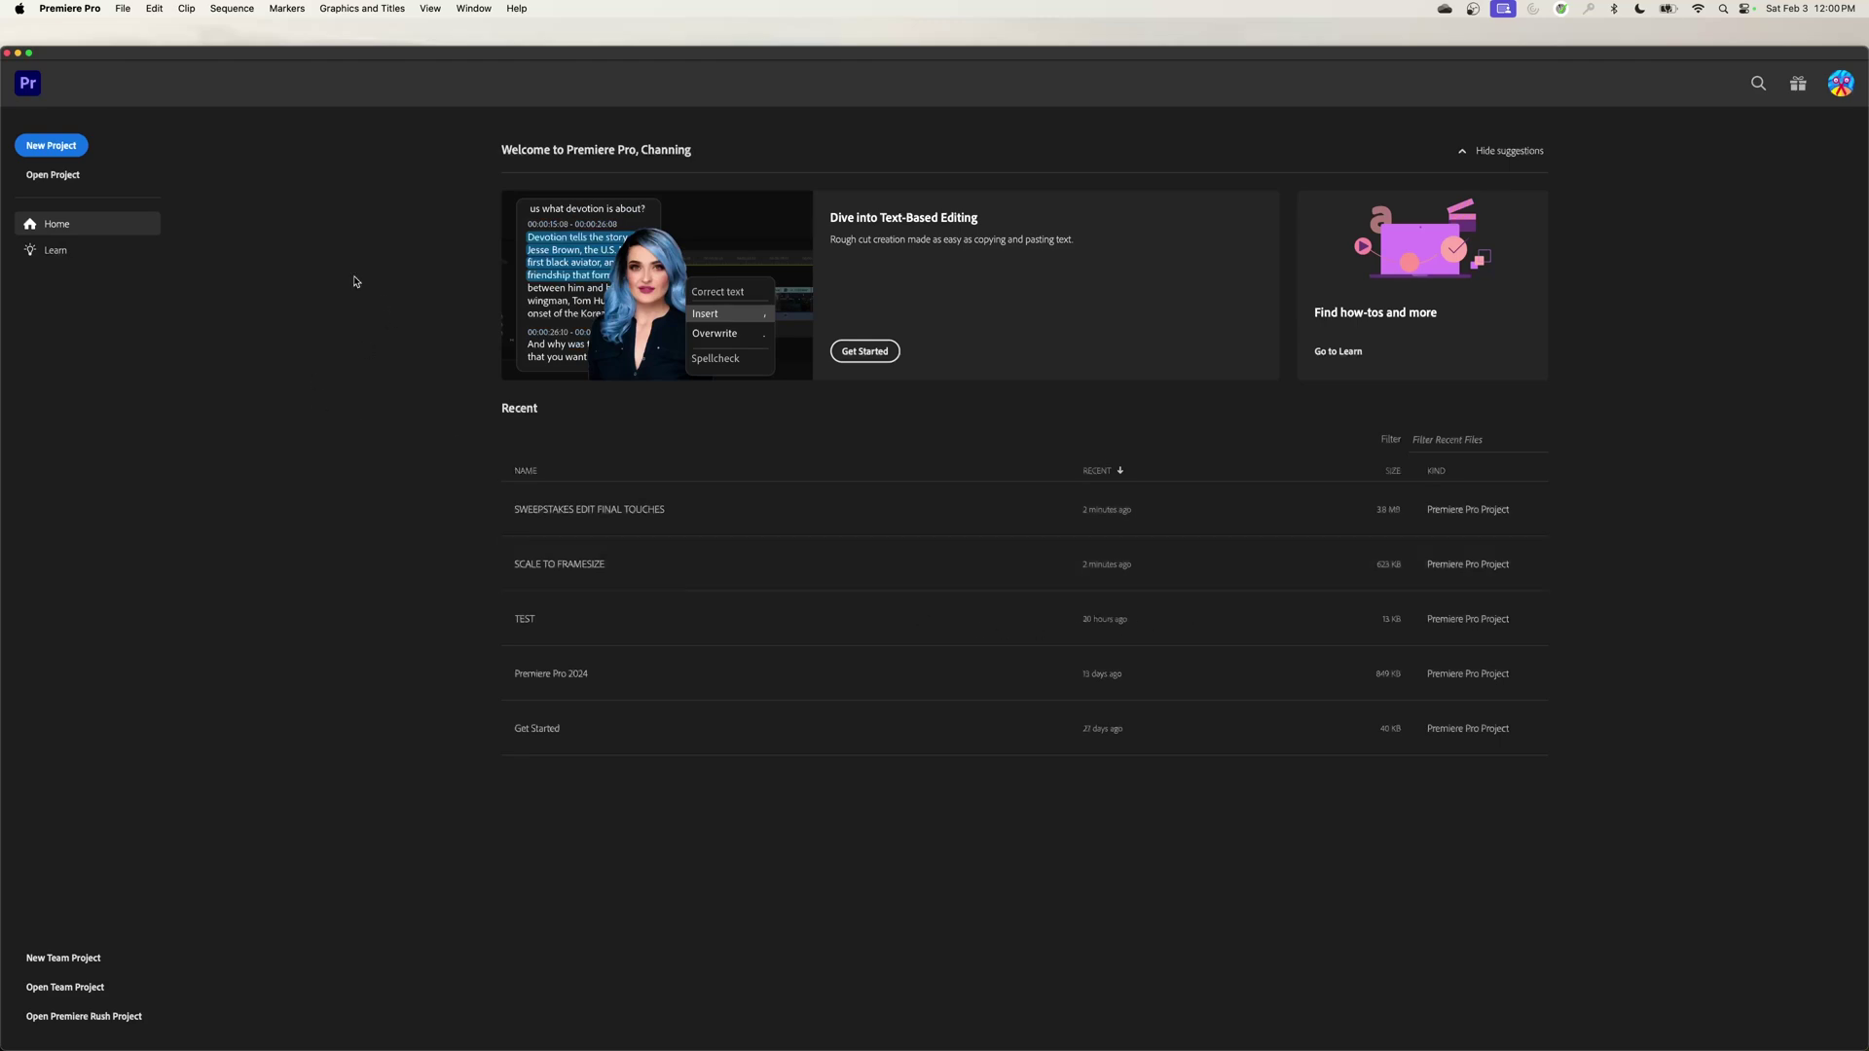
Step: Delete all media cache files from the Media Cache preferences
click(91, 10)
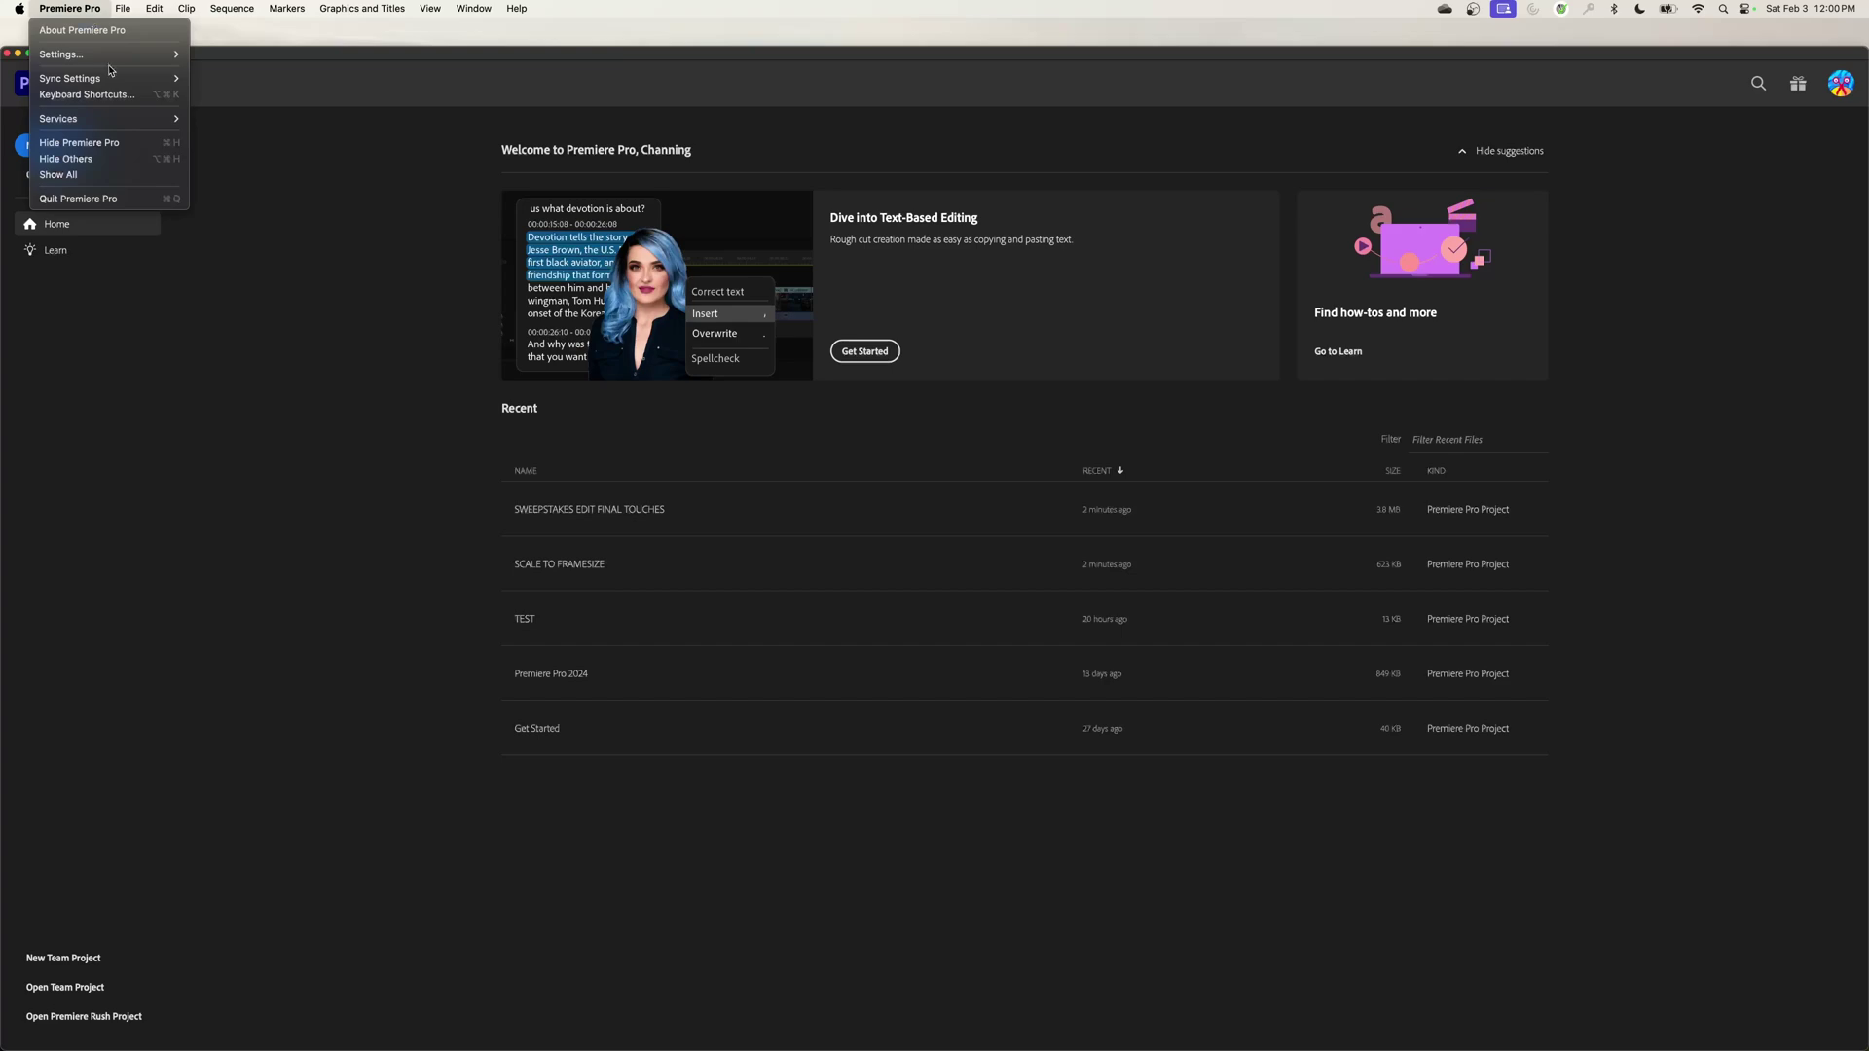
mouse_move(146, 54)
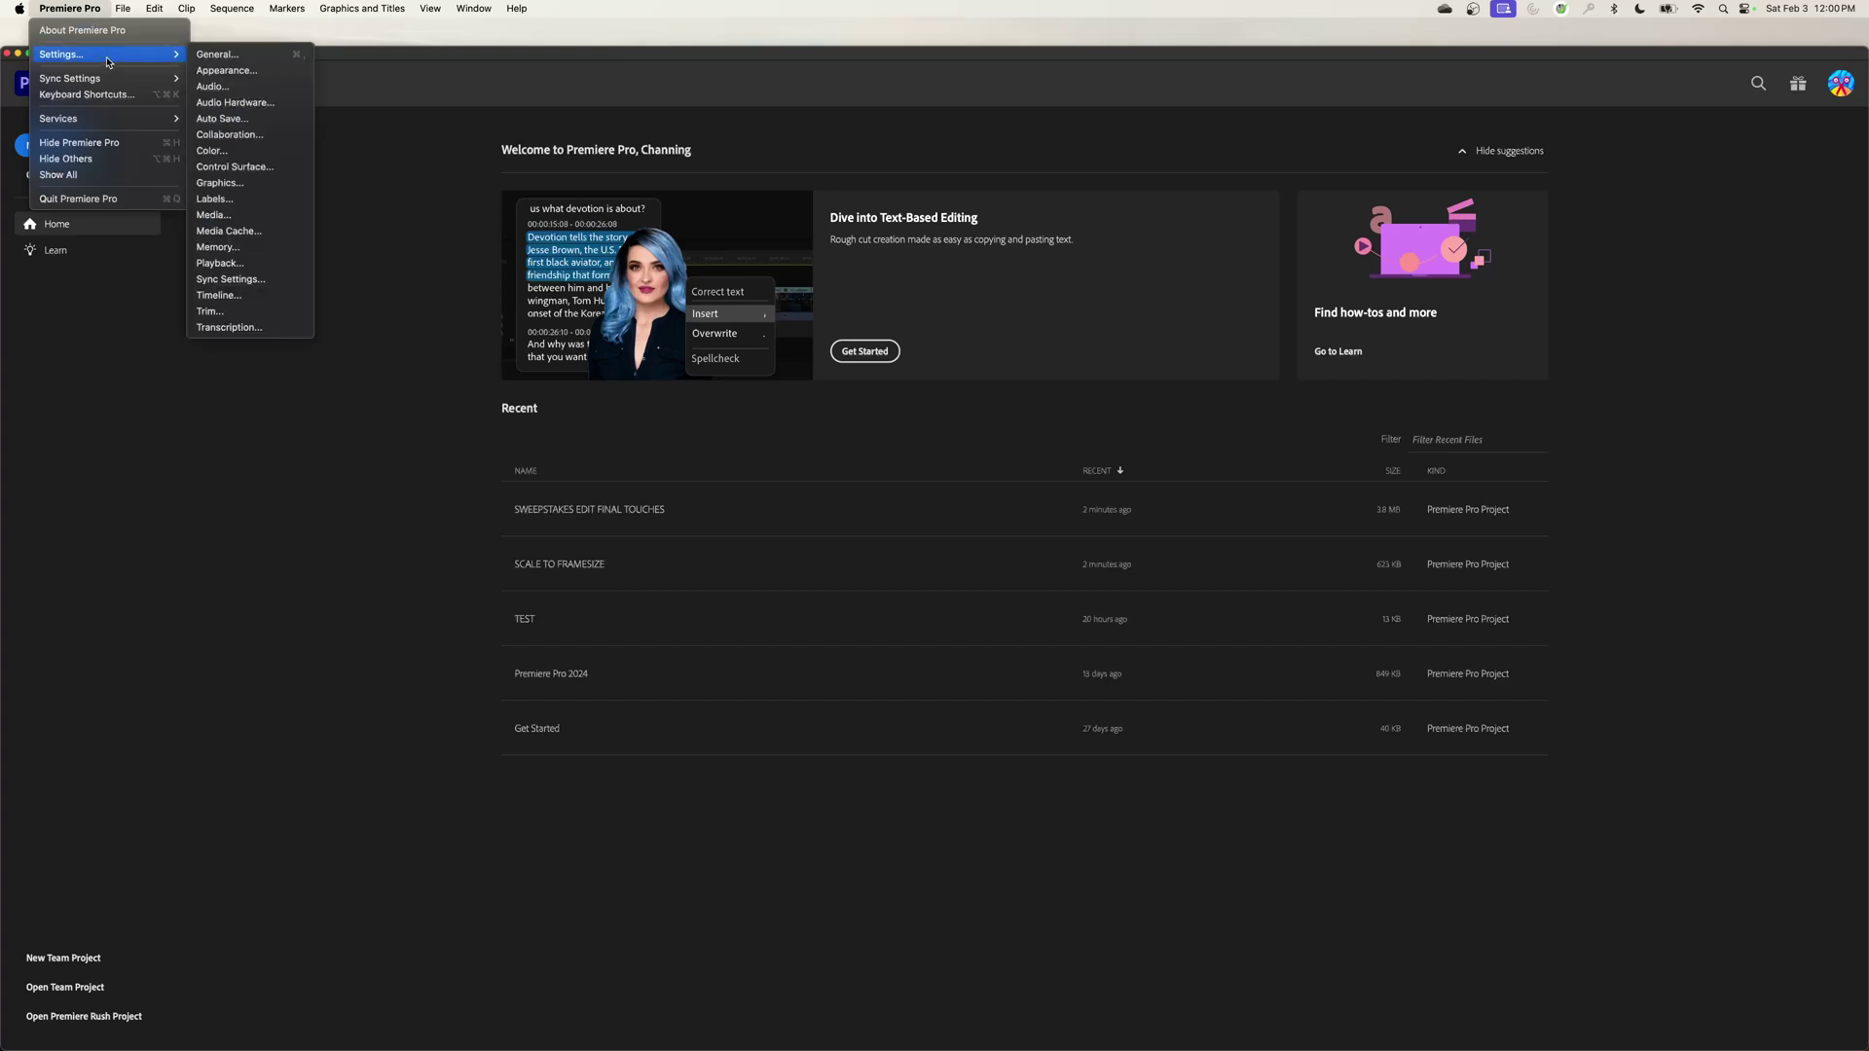
click(230, 232)
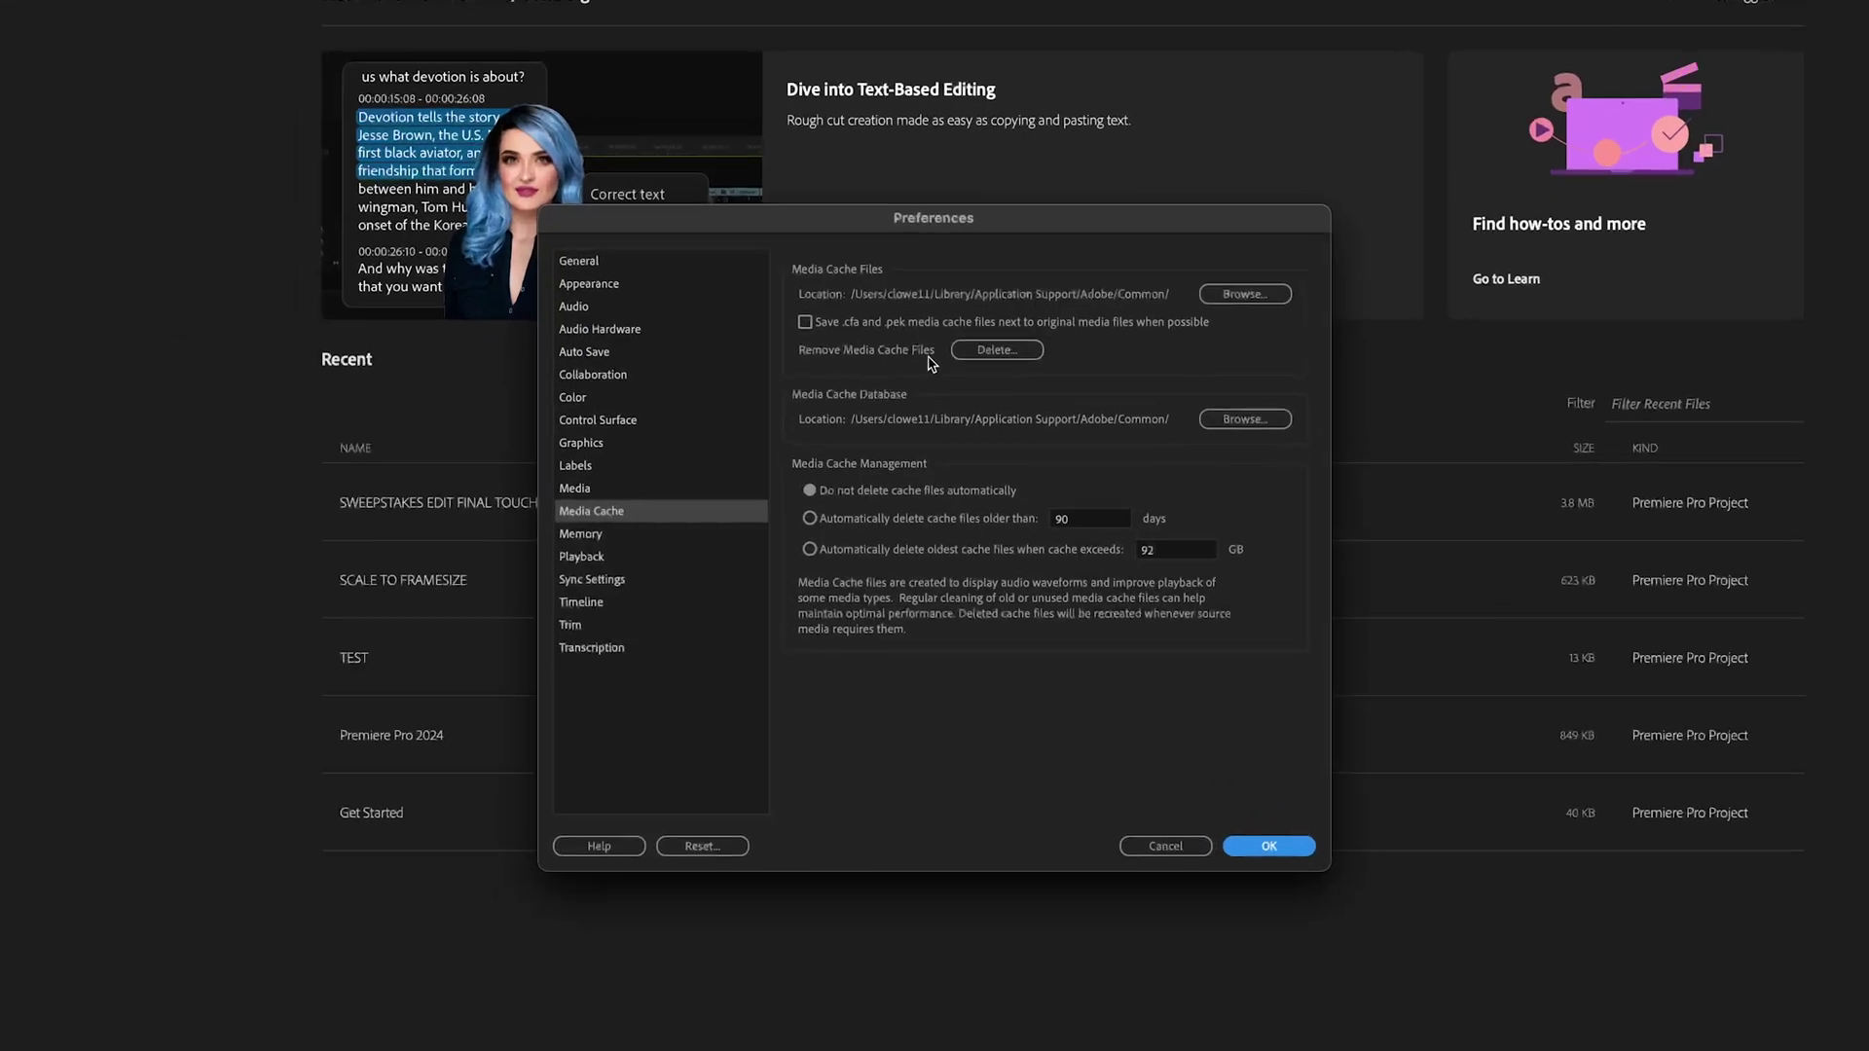
click(995, 350)
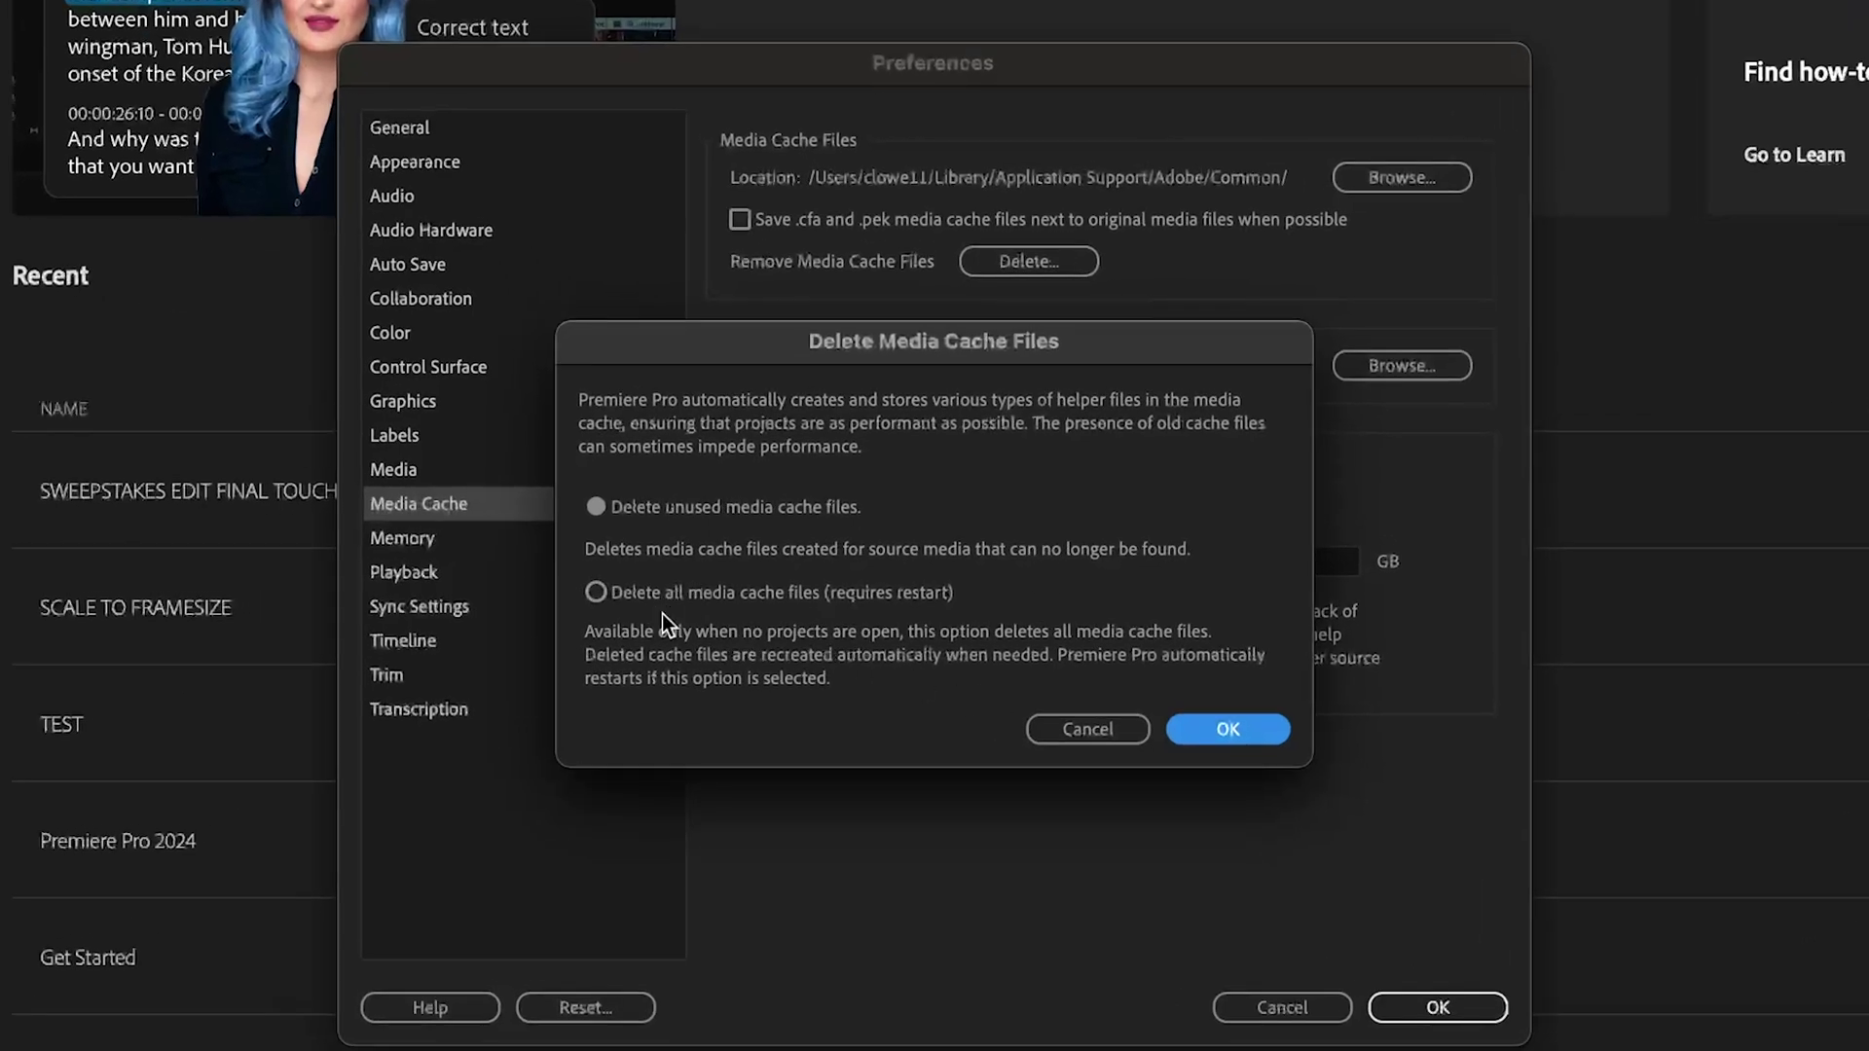
click(670, 595)
click(1221, 732)
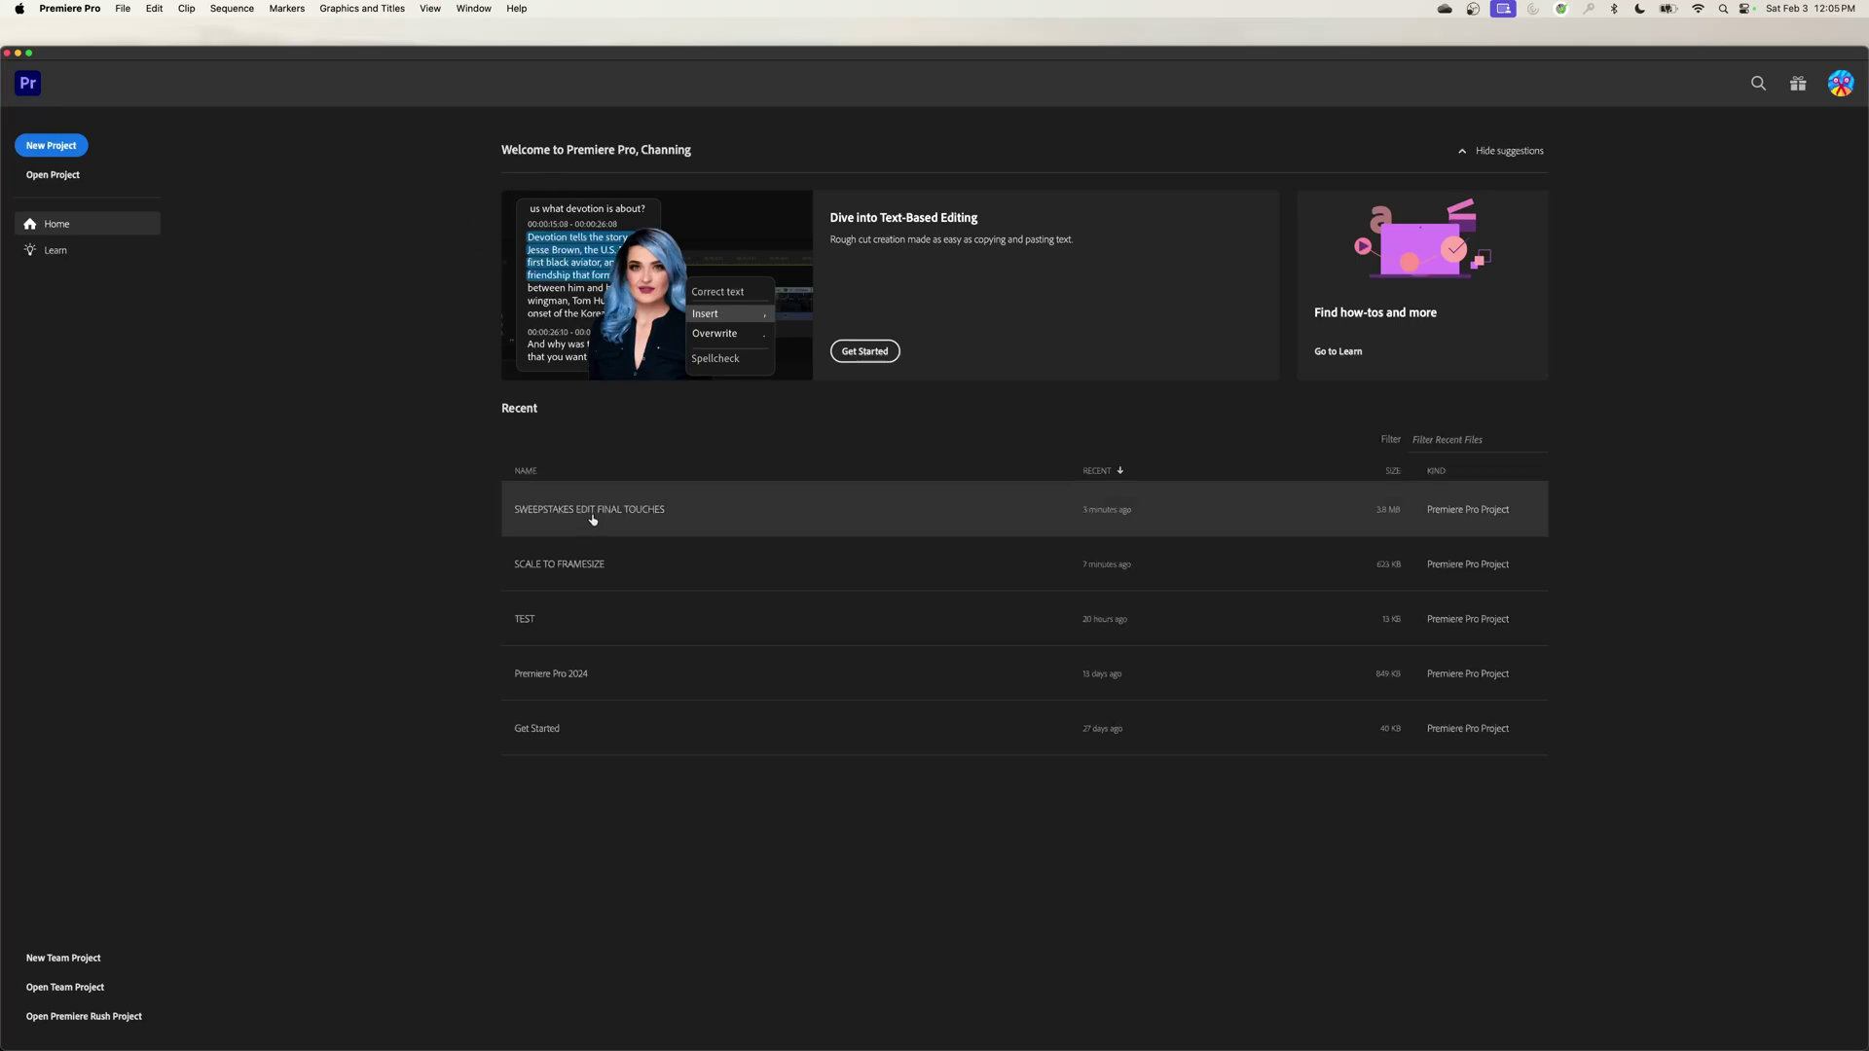
Step: Reopen SWEEPSTAKES EDIT FINAL TOUCHES from the Recent projects list on Home
click(590, 522)
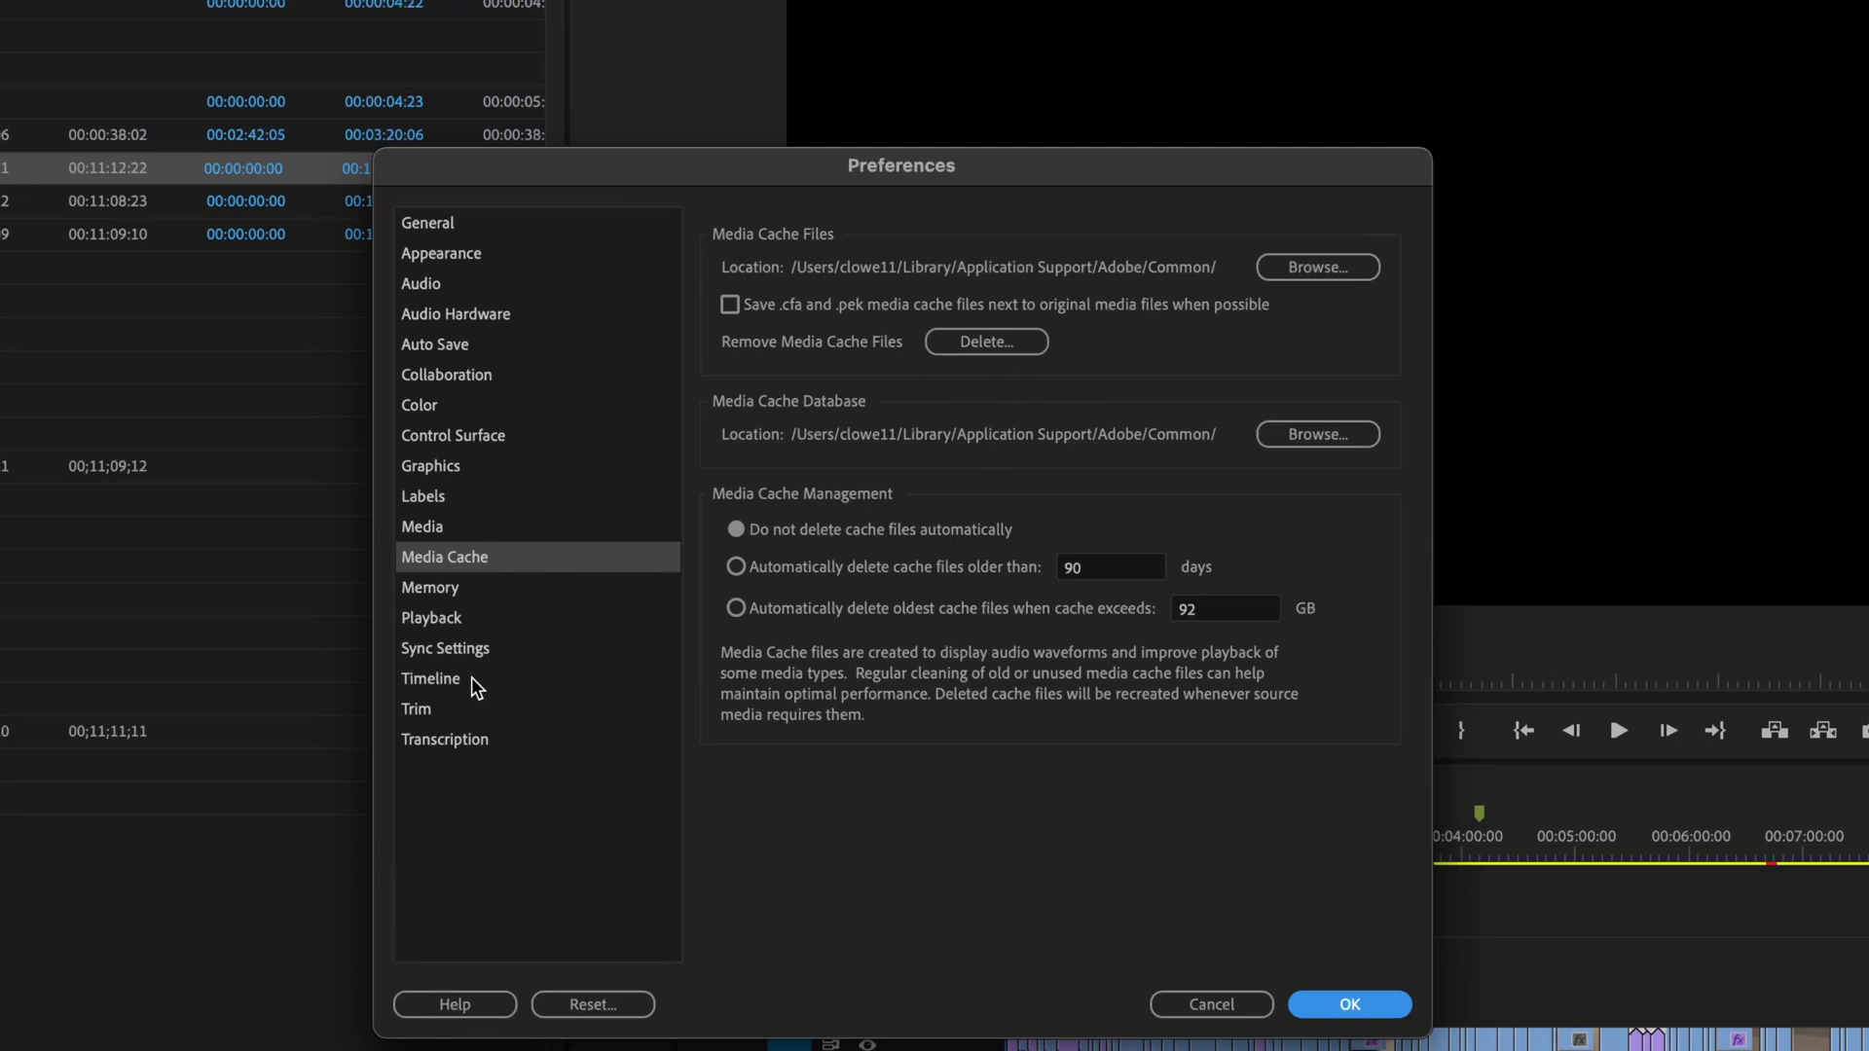
Step: Show the Playback preferences, with 3-second preroll and 2-second postroll
click(483, 625)
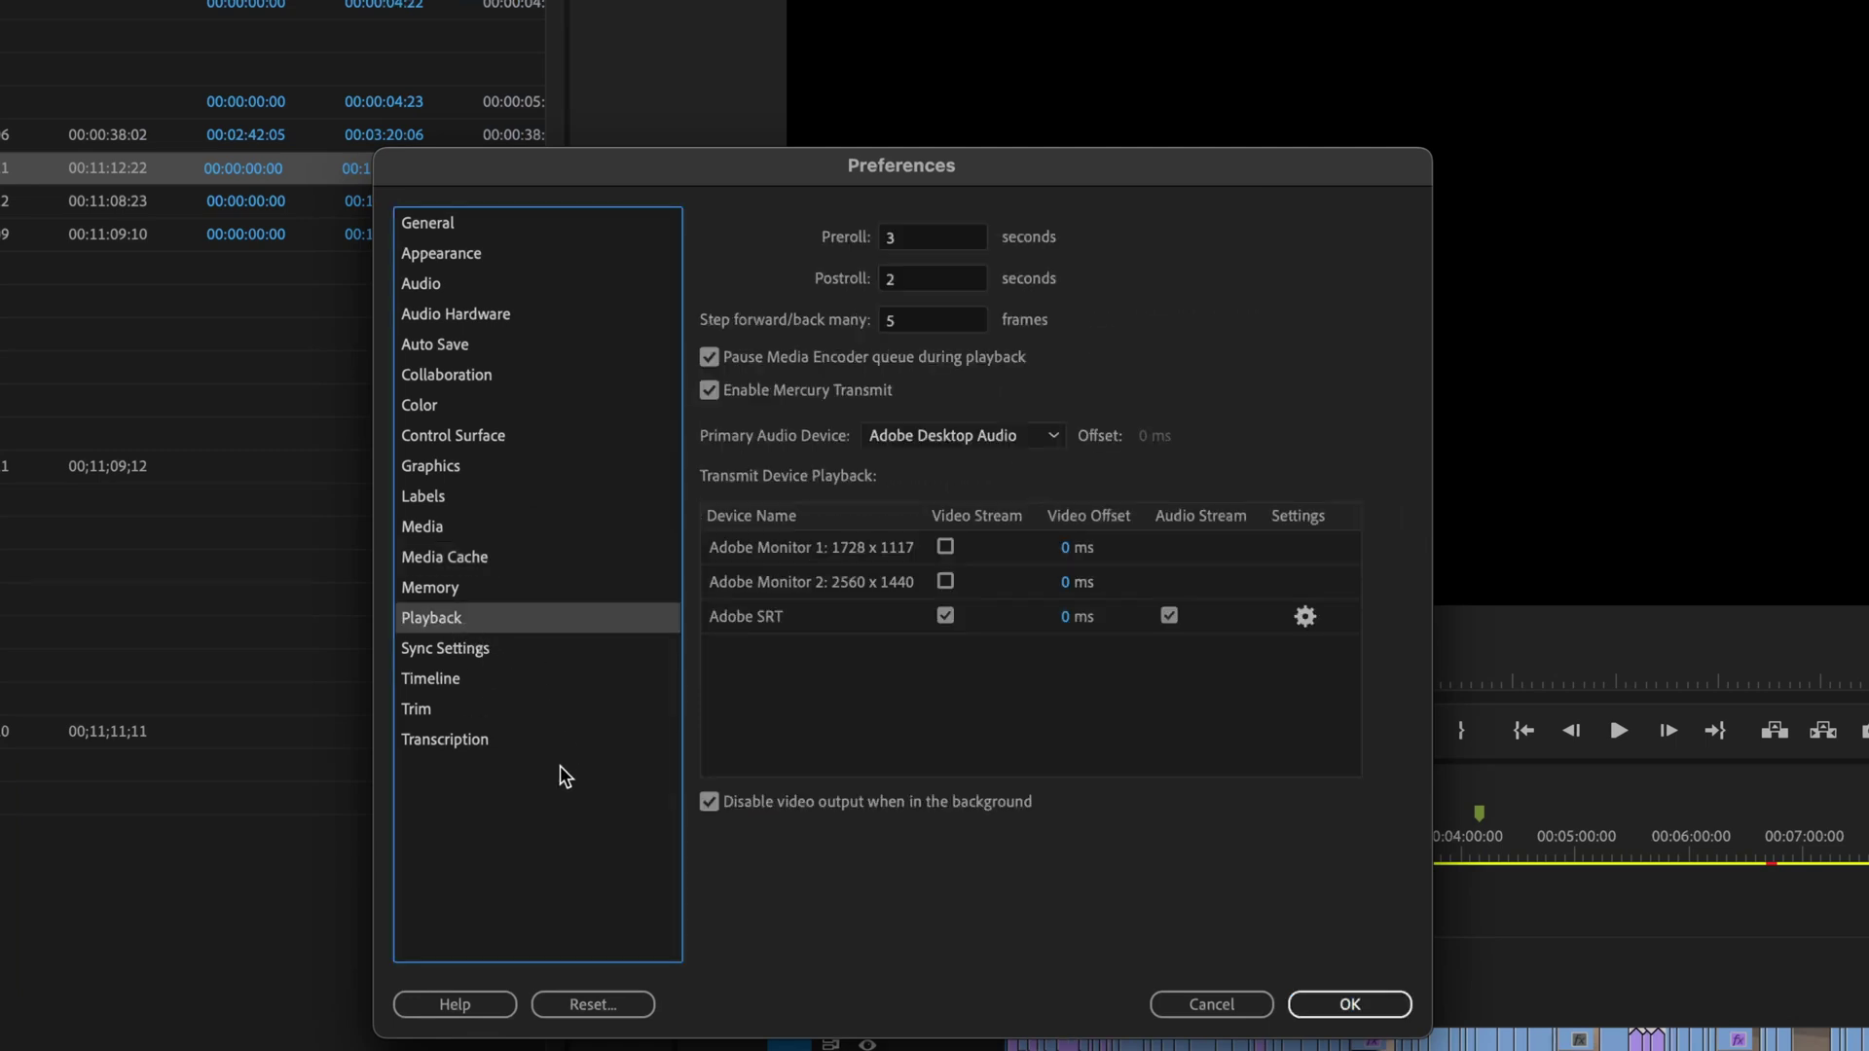